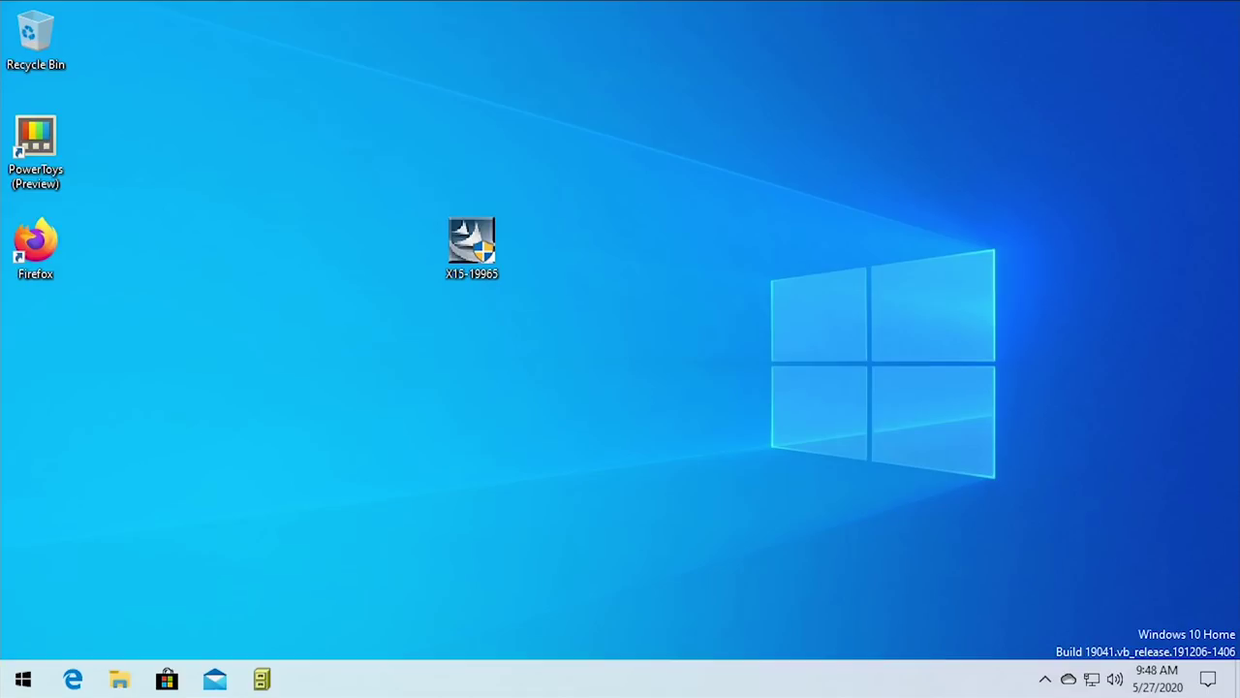
Check the installed Windows version with winver and close the About Windows dialog.
key("super+r")
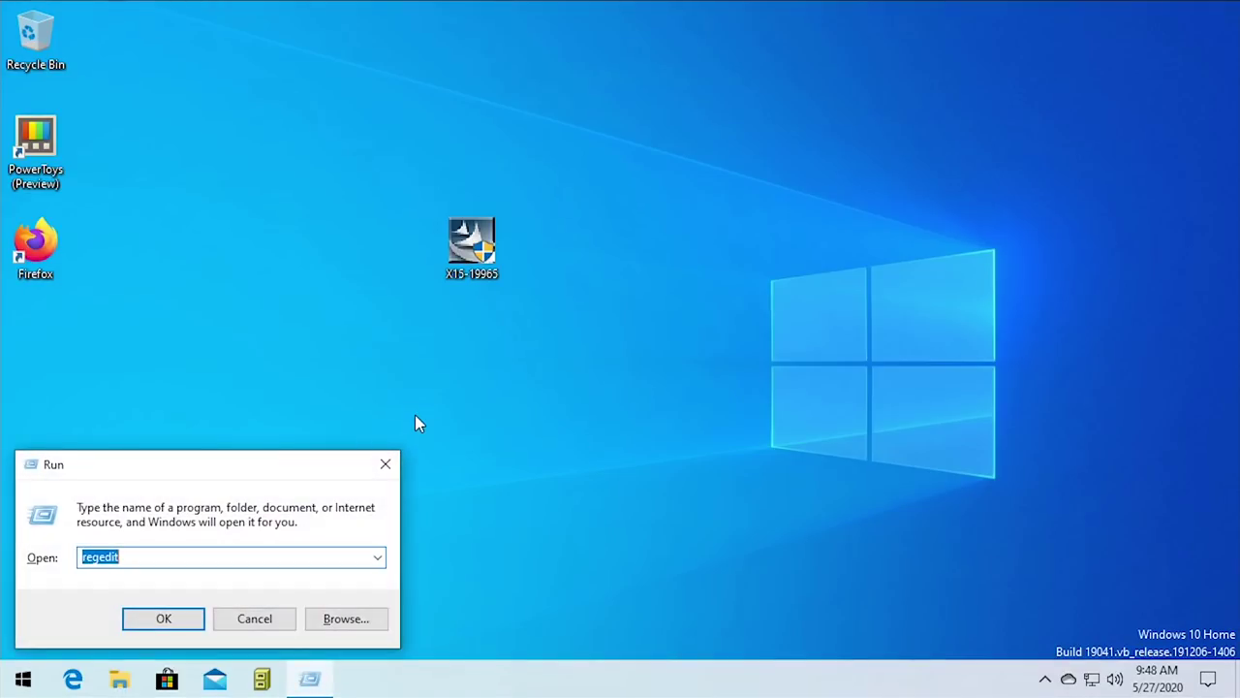
type("winver")
key("Return")
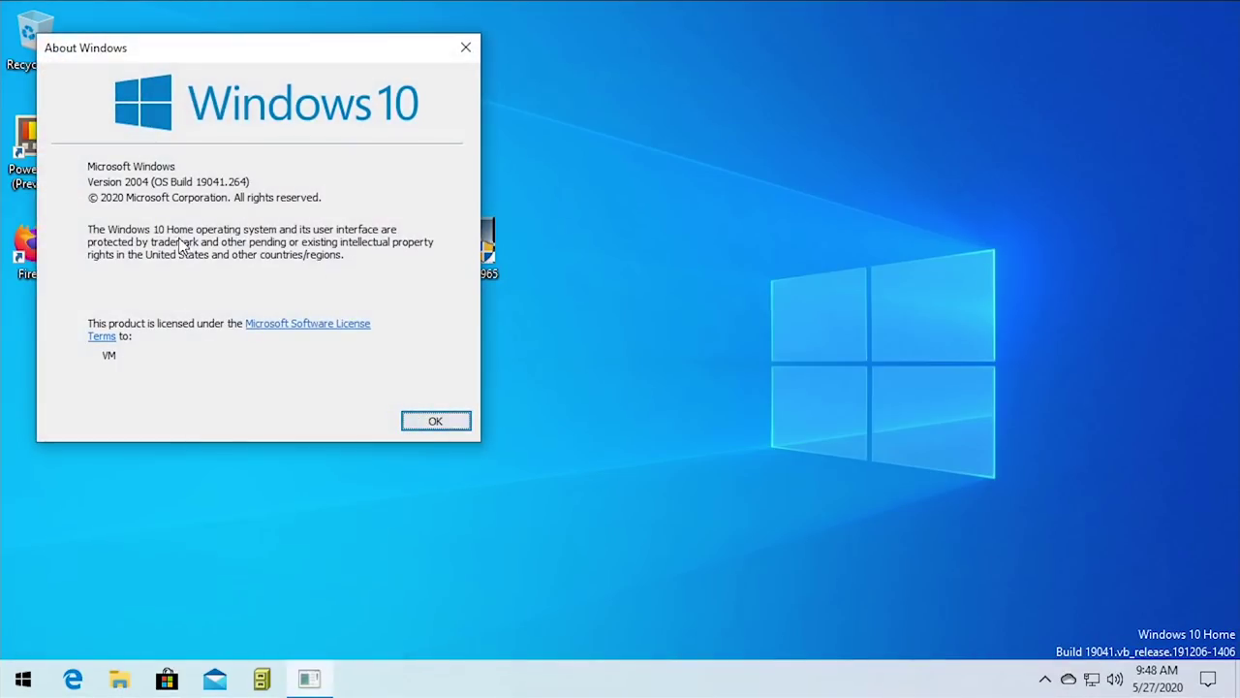
left_click(438, 426)
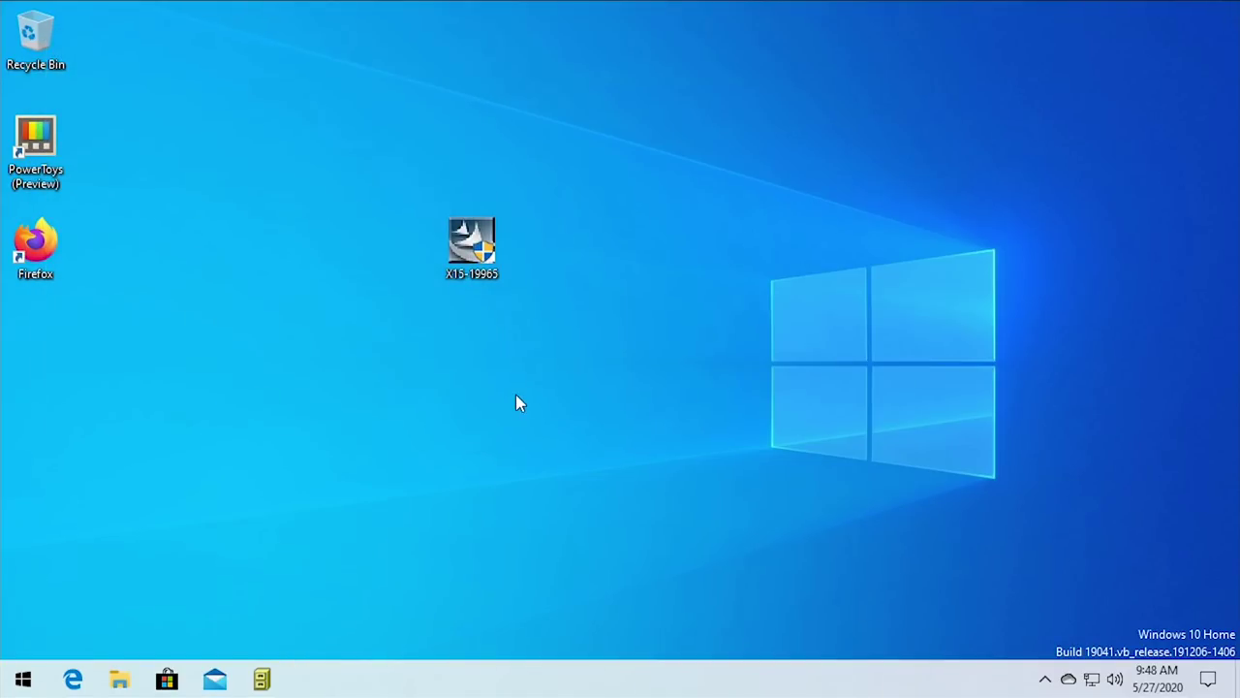
Start the X15-19965 installer with administrator permission and accept the (PRODUCT) RED license agreement.
left_click_drag(382, 151, 642, 340)
double_click(471, 245)
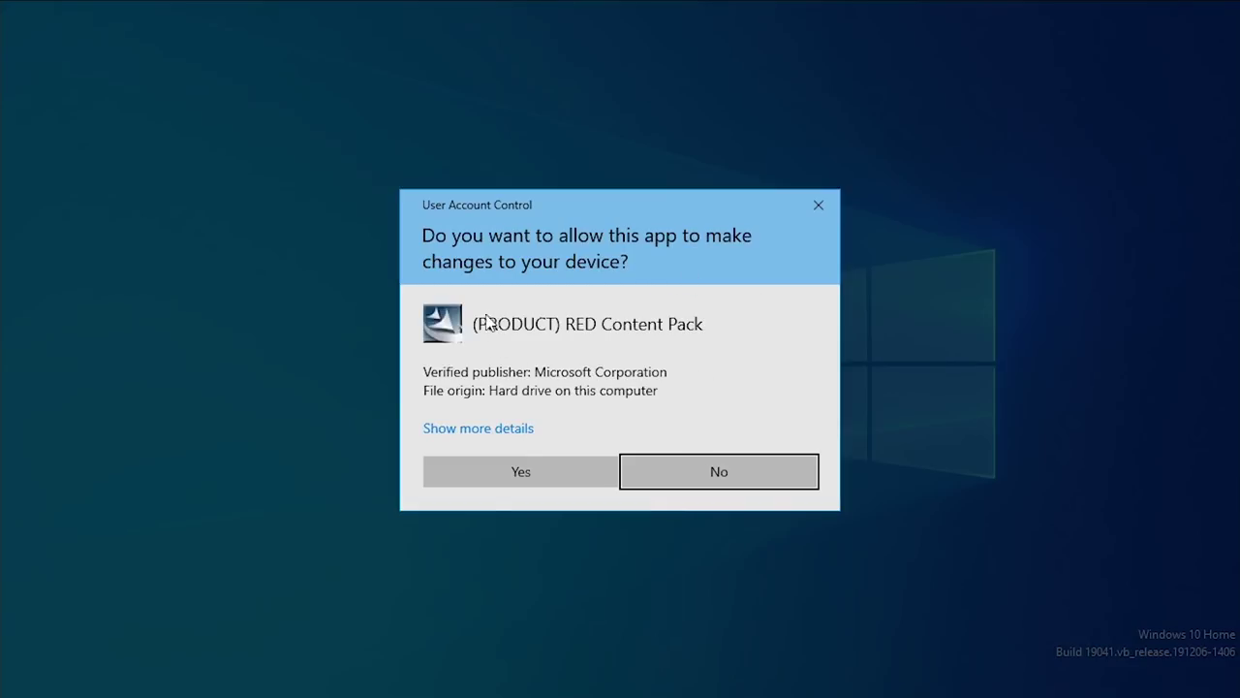
left_click(523, 472)
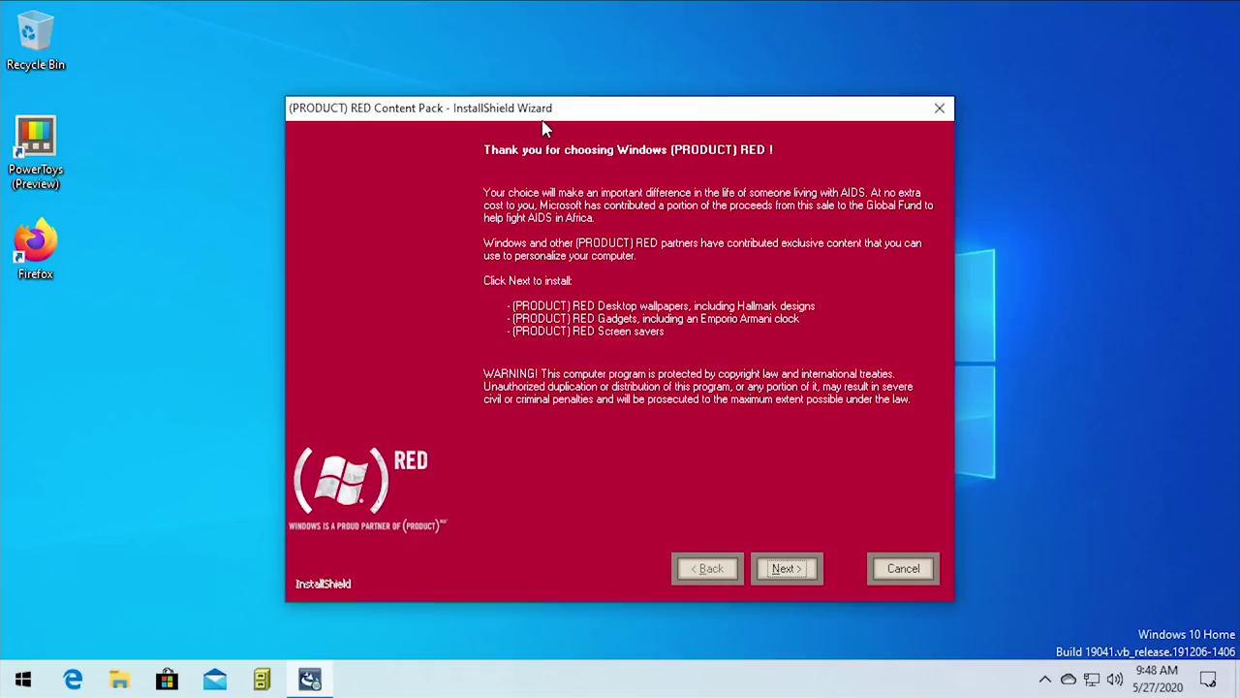
left_click_drag(546, 118, 535, 118)
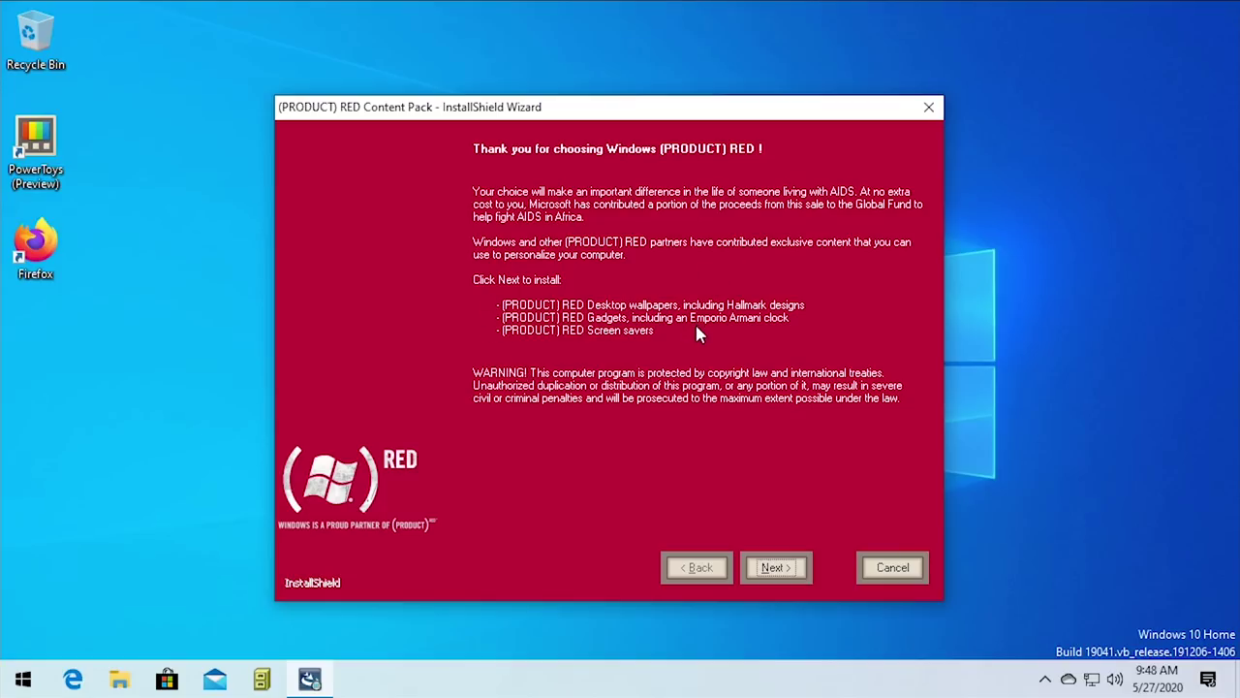
left_click(775, 570)
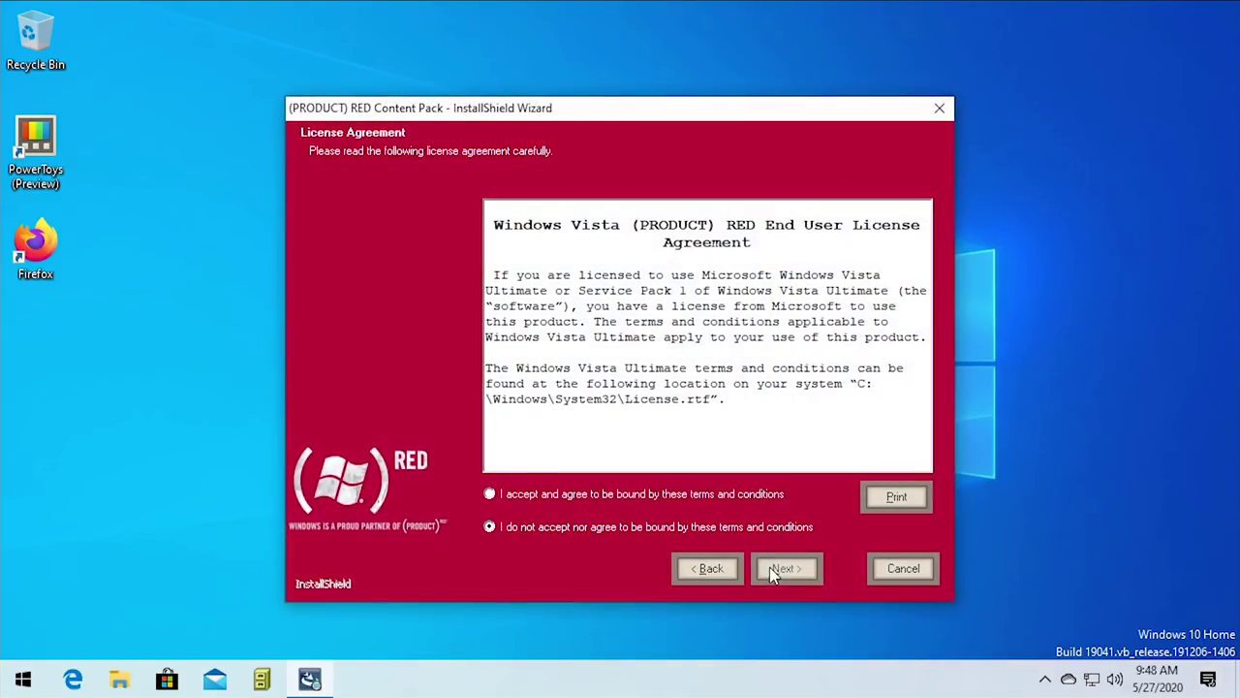
left_click(543, 495)
left_click(784, 567)
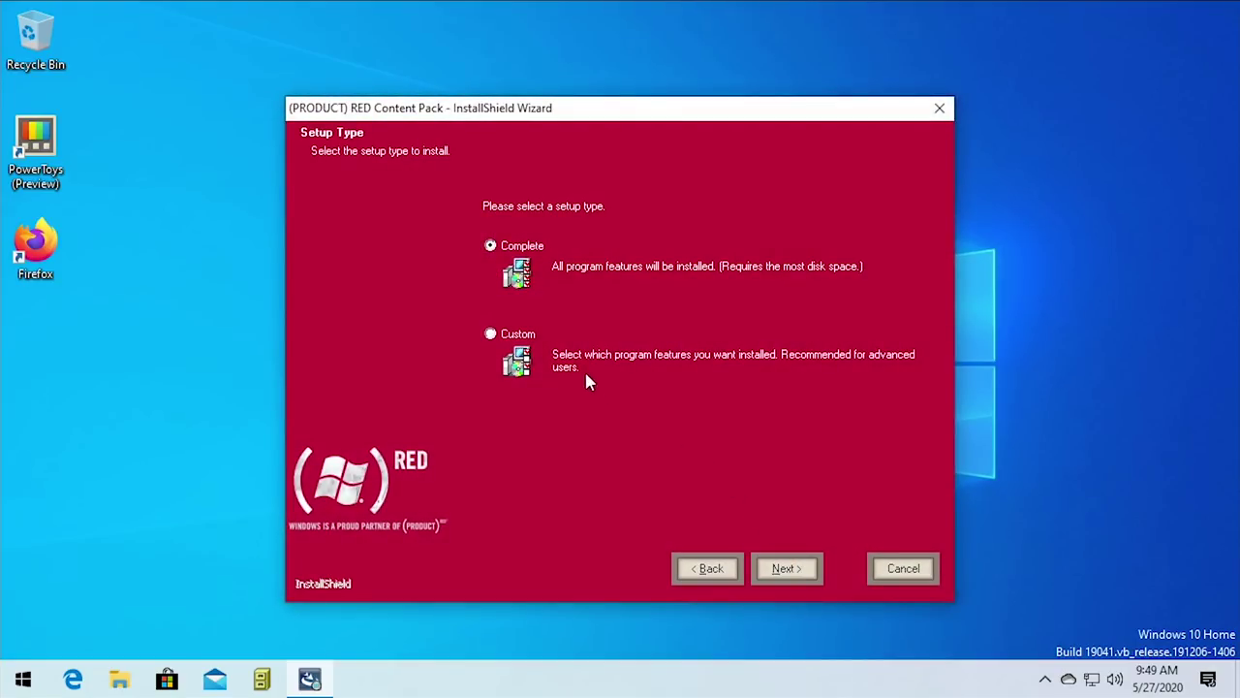
Choose the Custom setup type and examine the descriptions of the Wallpapers, Gadgets, ScreenSavers and Theme features.
left_click(517, 336)
left_click(793, 573)
key("End")
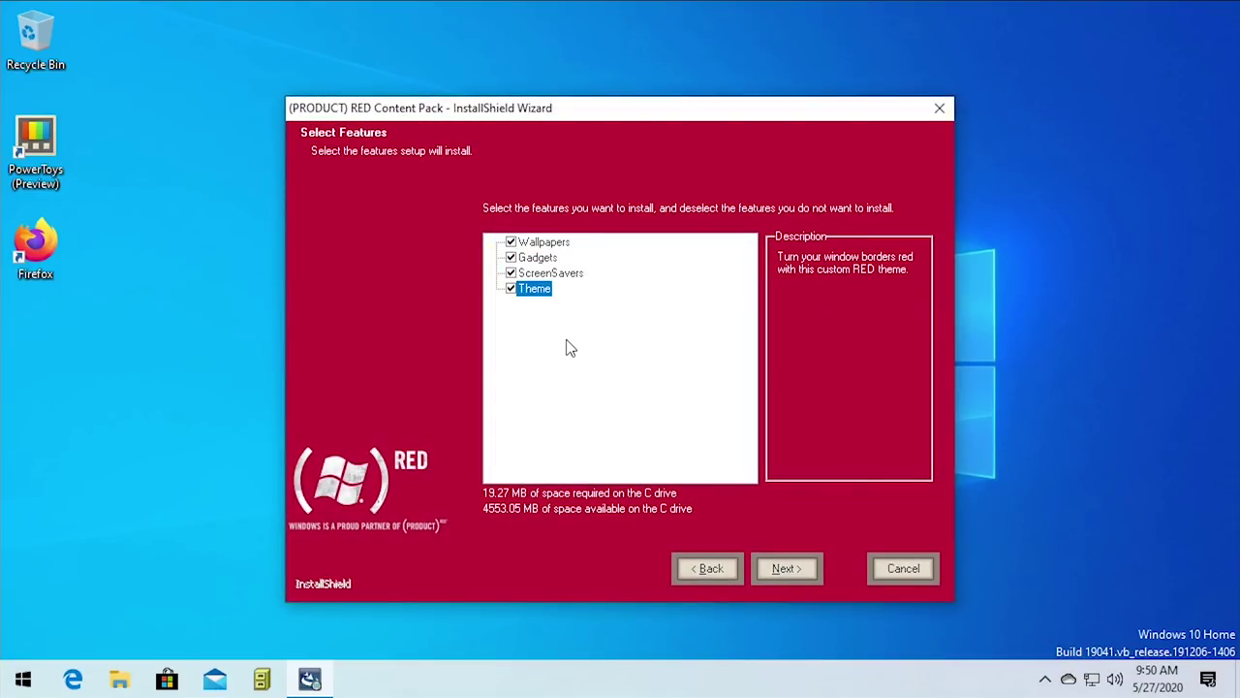
key("Up")
key("Home")
key("Down")
key("Down")
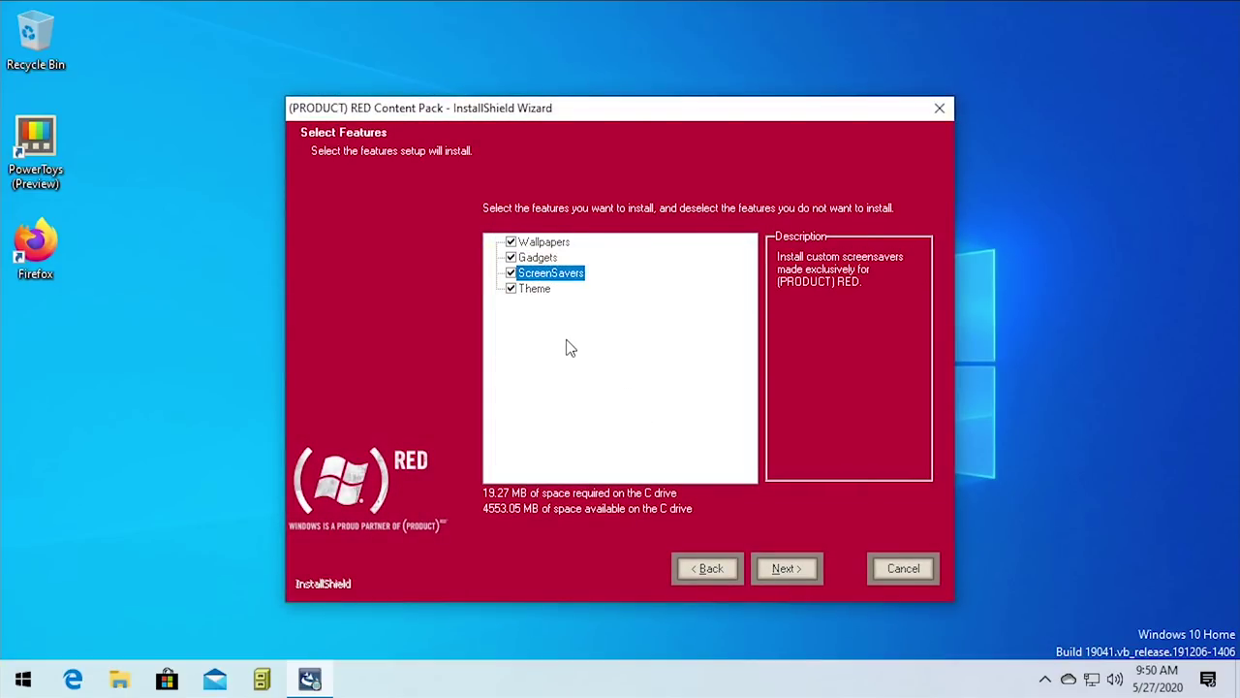
key("Down")
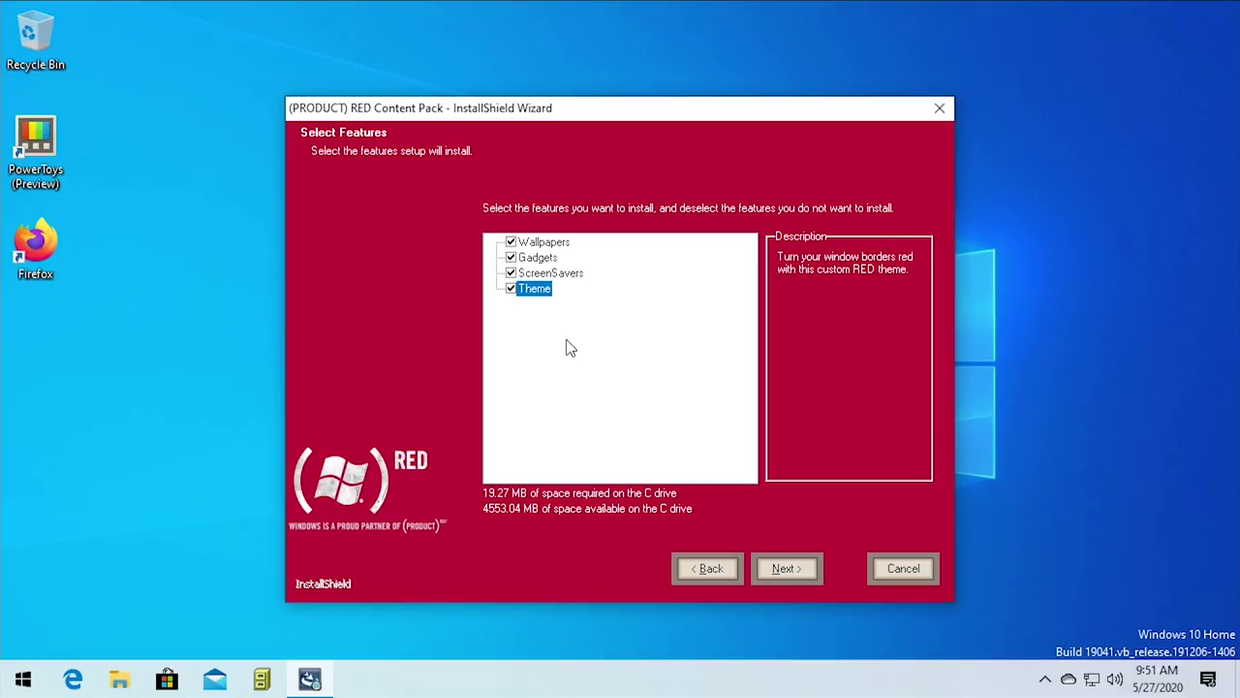
key("Up")
key("Up")
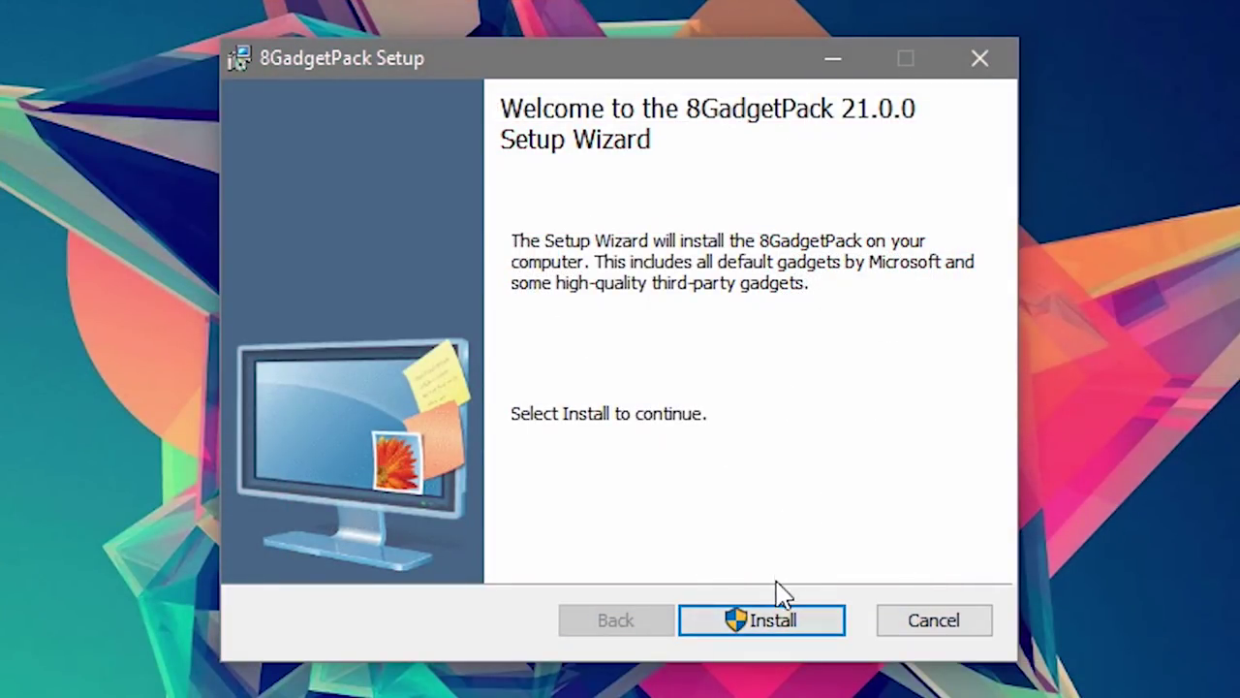
Install 8GadgetPack 21.0.0 and move the gadget gallery clear of the clock on the desktop.
left_click(775, 611)
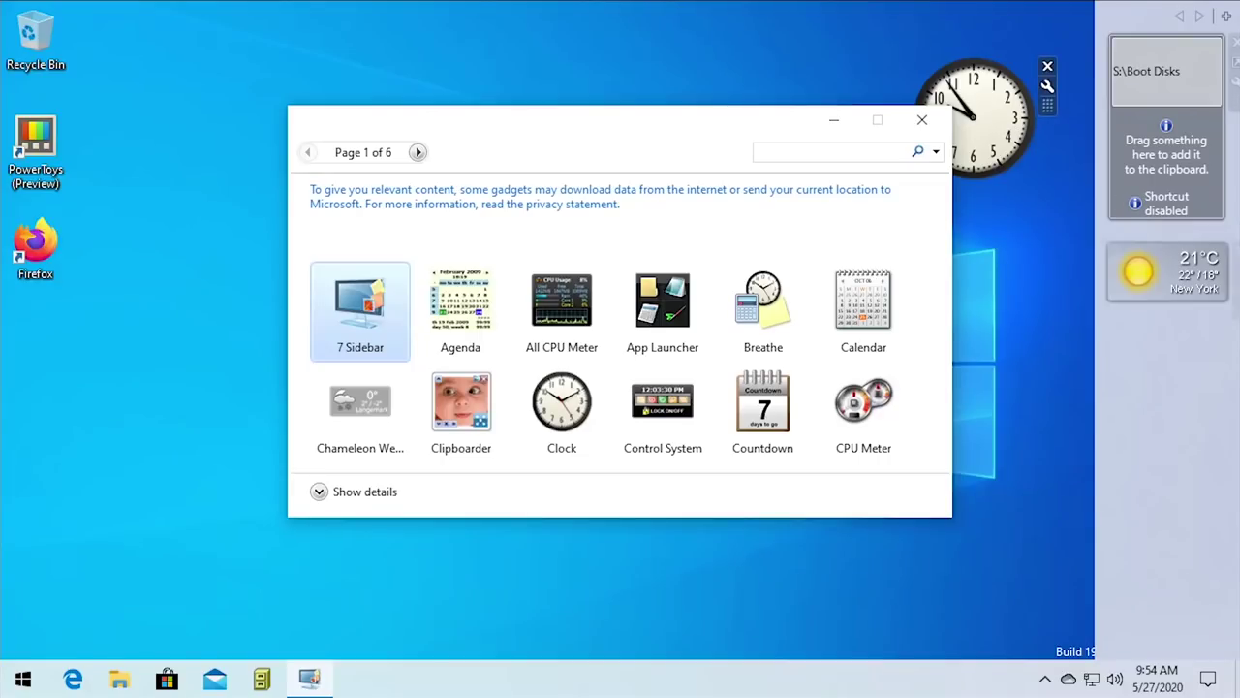
left_click_drag(689, 136, 637, 208)
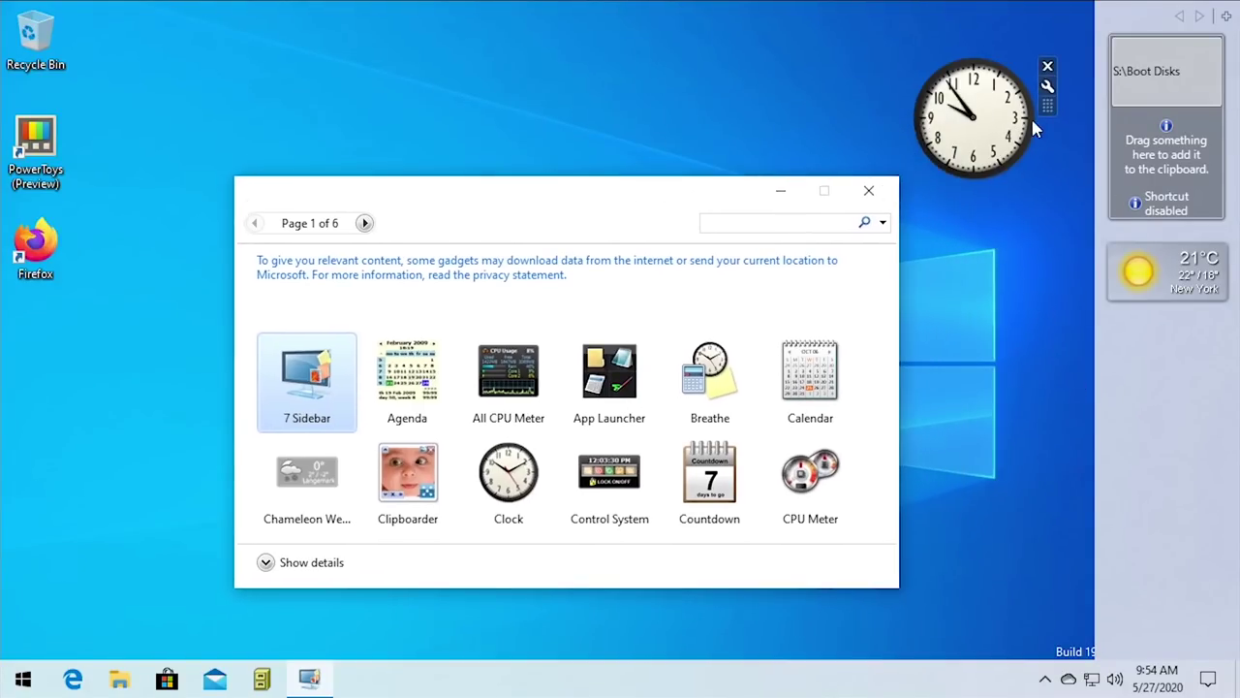
Try the clock gadget in the sidebar, return it to the desktop, and add the CPU Meter gadget.
left_click_drag(1013, 136, 1114, 92)
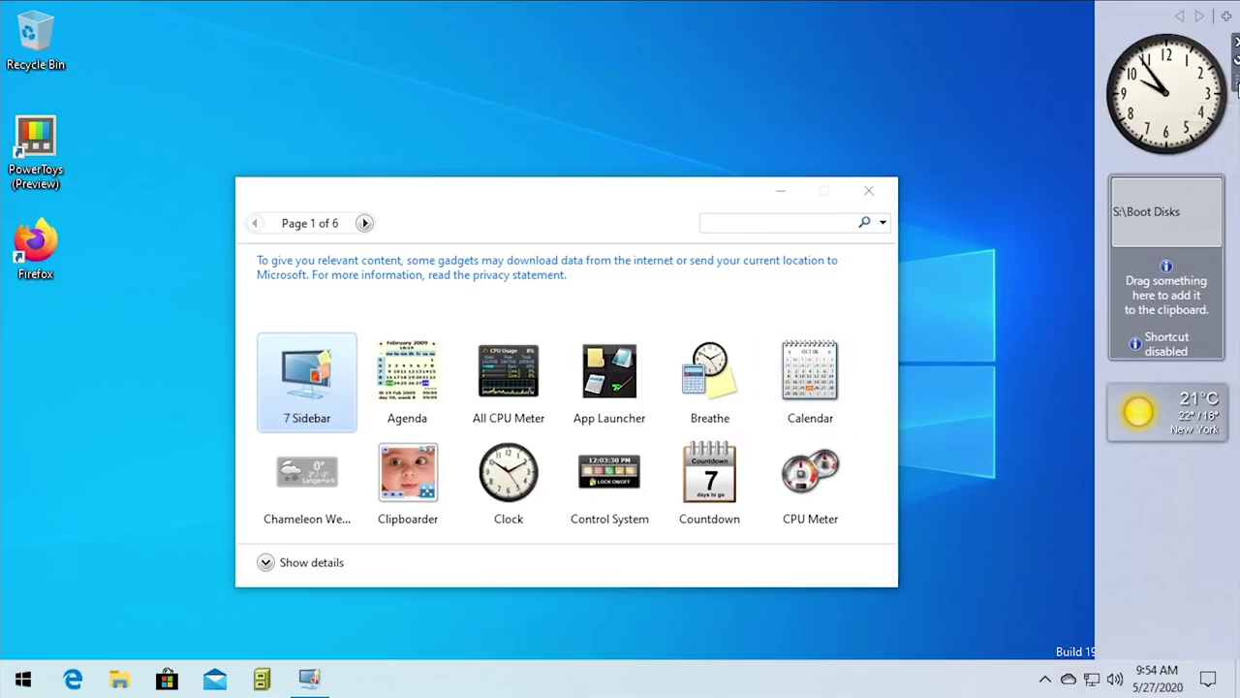
left_click_drag(1219, 94, 1025, 68)
double_click(812, 482)
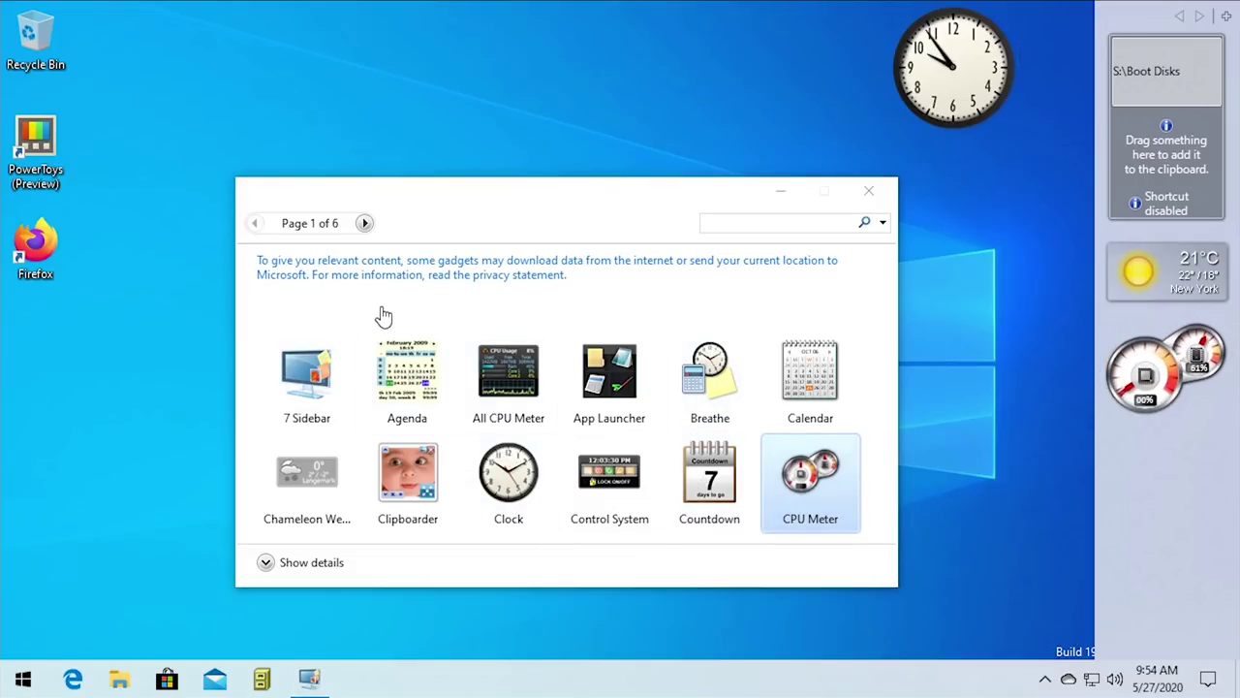
Show the gallery's gadget details and examine the entries for CPU Meter and Clock.
left_click(283, 556)
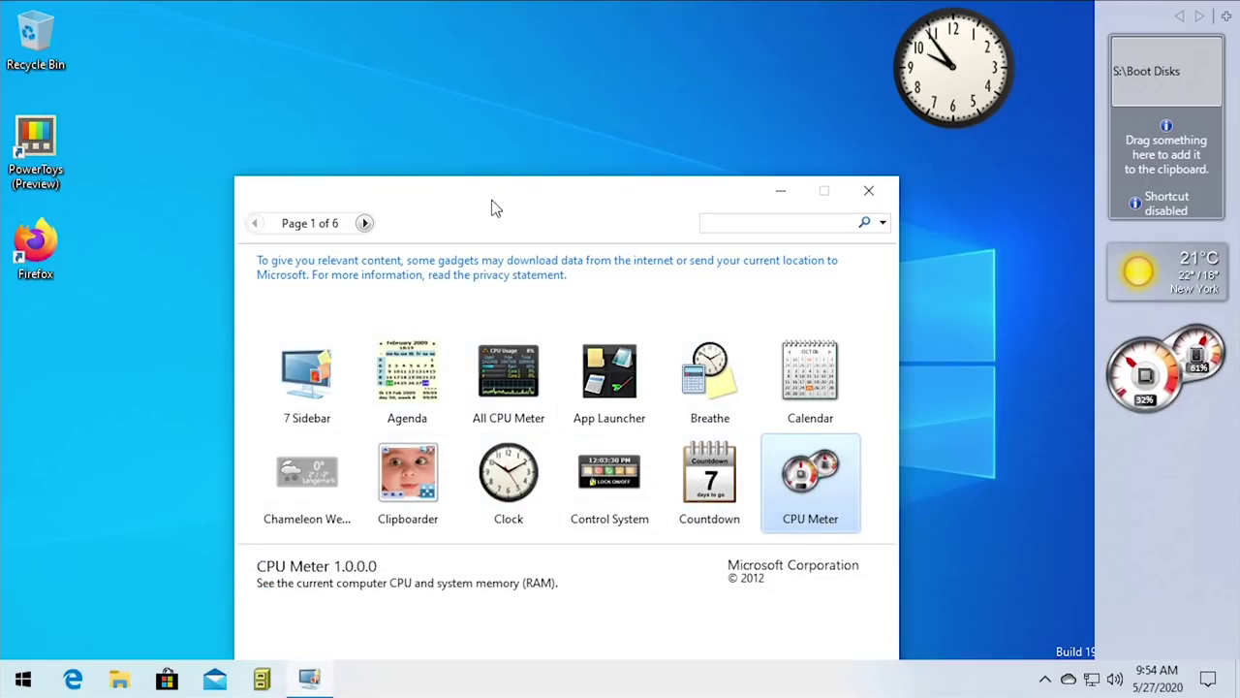
left_click_drag(492, 204, 509, 91)
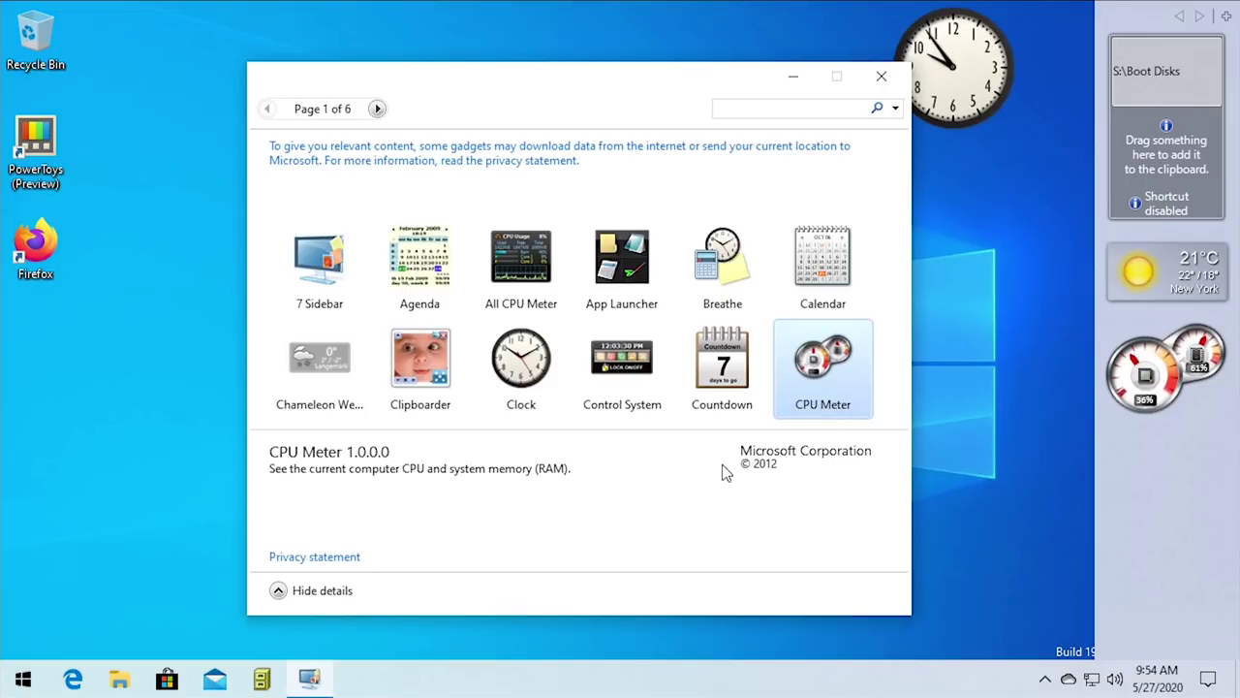
left_click(494, 361)
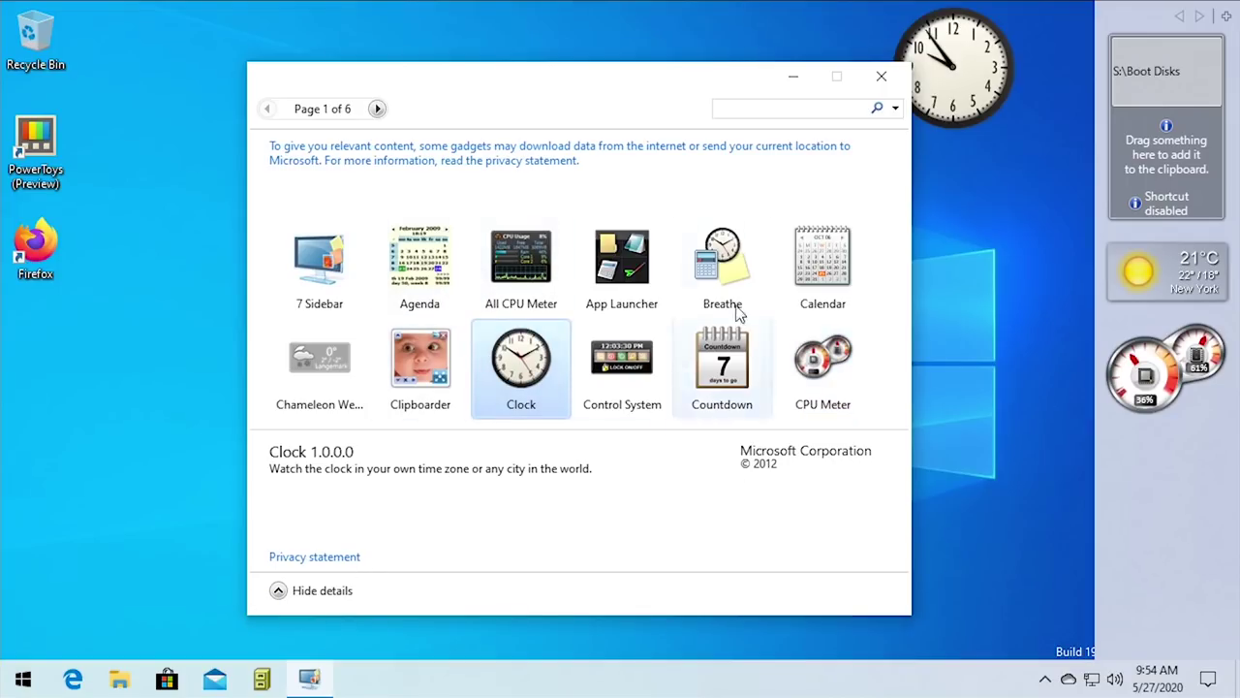
Close the gadget gallery and dock the clock at the top of the sidebar.
left_click(881, 75)
left_click_drag(993, 111, 1070, 175)
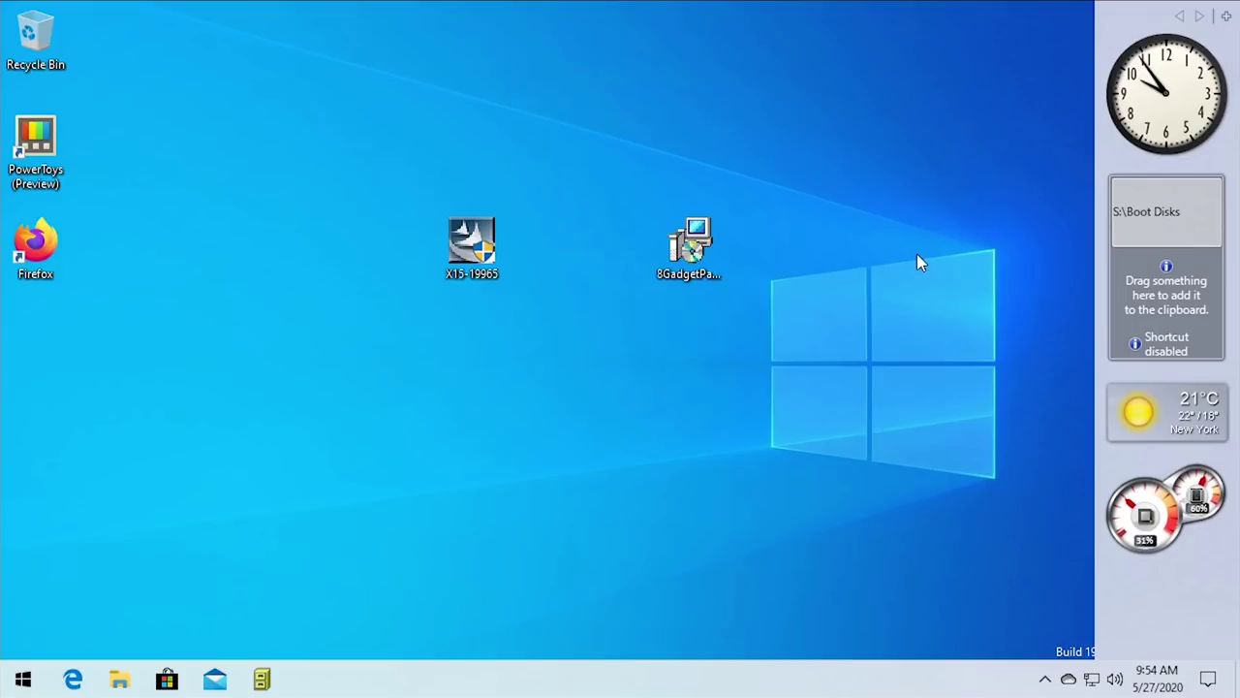
Launch the X15-19965 content pack installer again and allow it to make changes to the device.
double_click(472, 247)
left_click(540, 466)
Look through the contents of the Windows Sidebar folder in Program Files, and minimize the folder window.
double_click(305, 506)
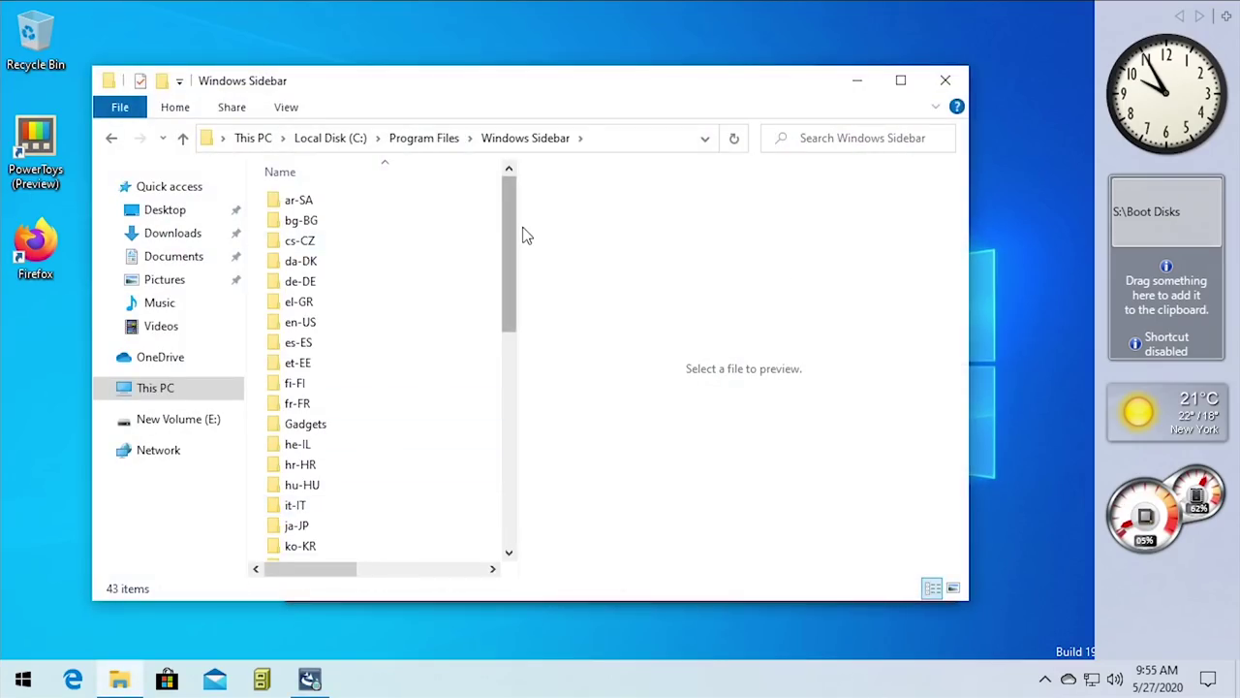
left_click_drag(513, 229, 486, 515)
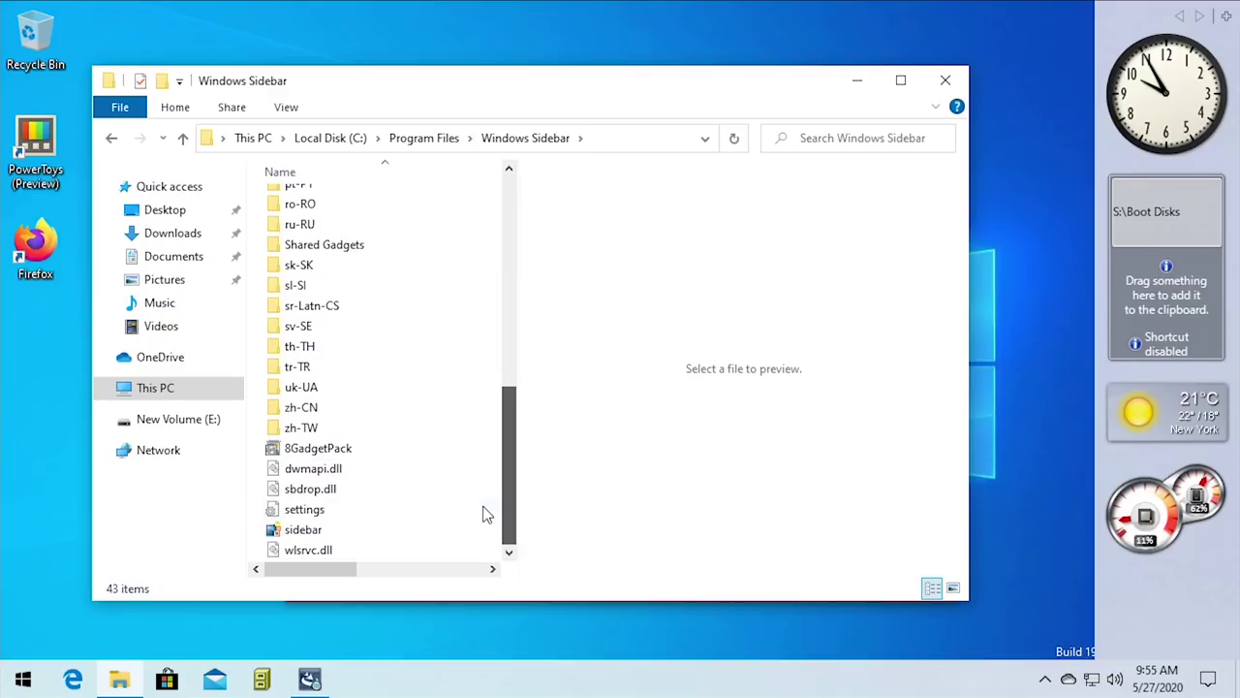
left_click(857, 80)
Accept the license and run a Custom installation of the (PRODUCT) RED Content Pack with all four features selected.
left_click(528, 499)
left_click(795, 571)
left_click(518, 359)
left_click(765, 574)
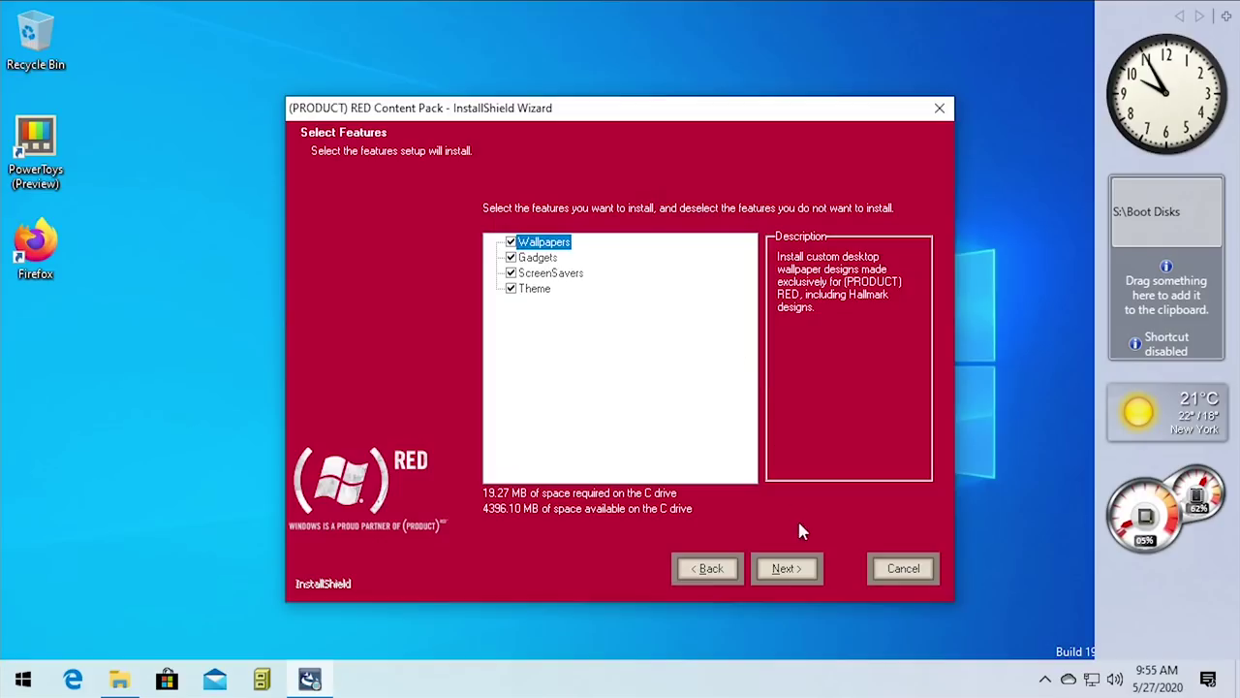
left_click(798, 568)
left_click(787, 567)
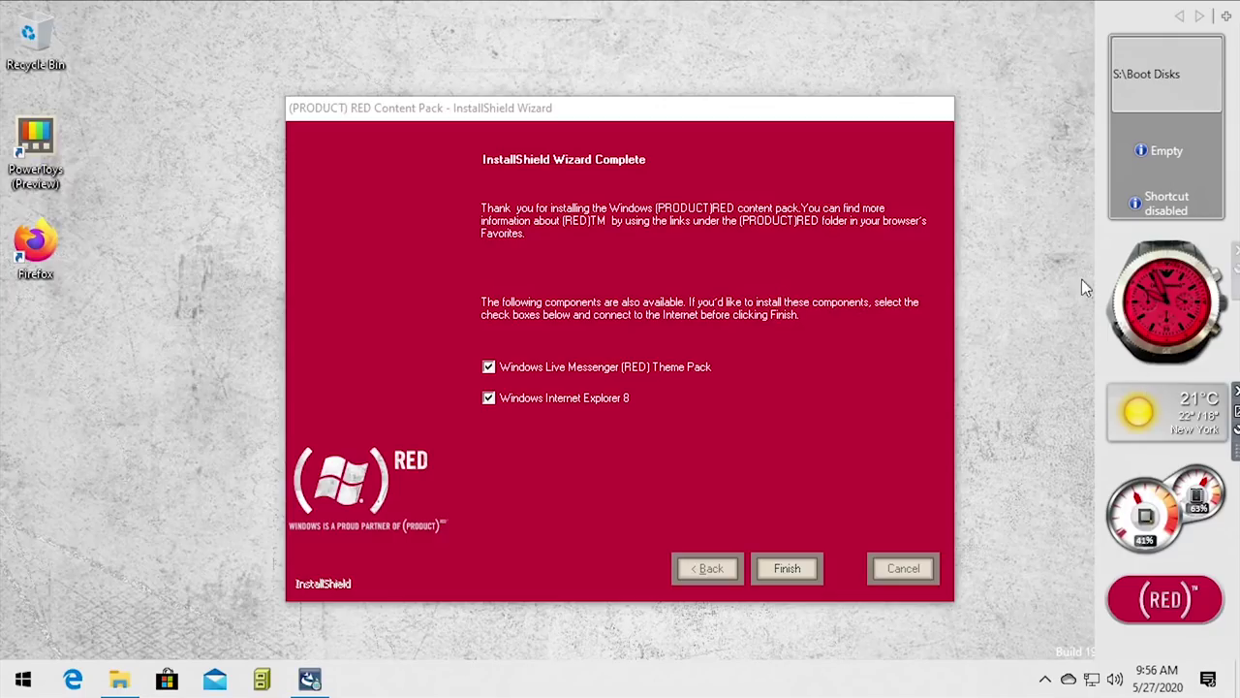
Place the (RED) Clock with its second face at the top of the sidebar and the Buy (RED) gadget directly beneath it.
left_click_drag(1237, 301, 1237, 76)
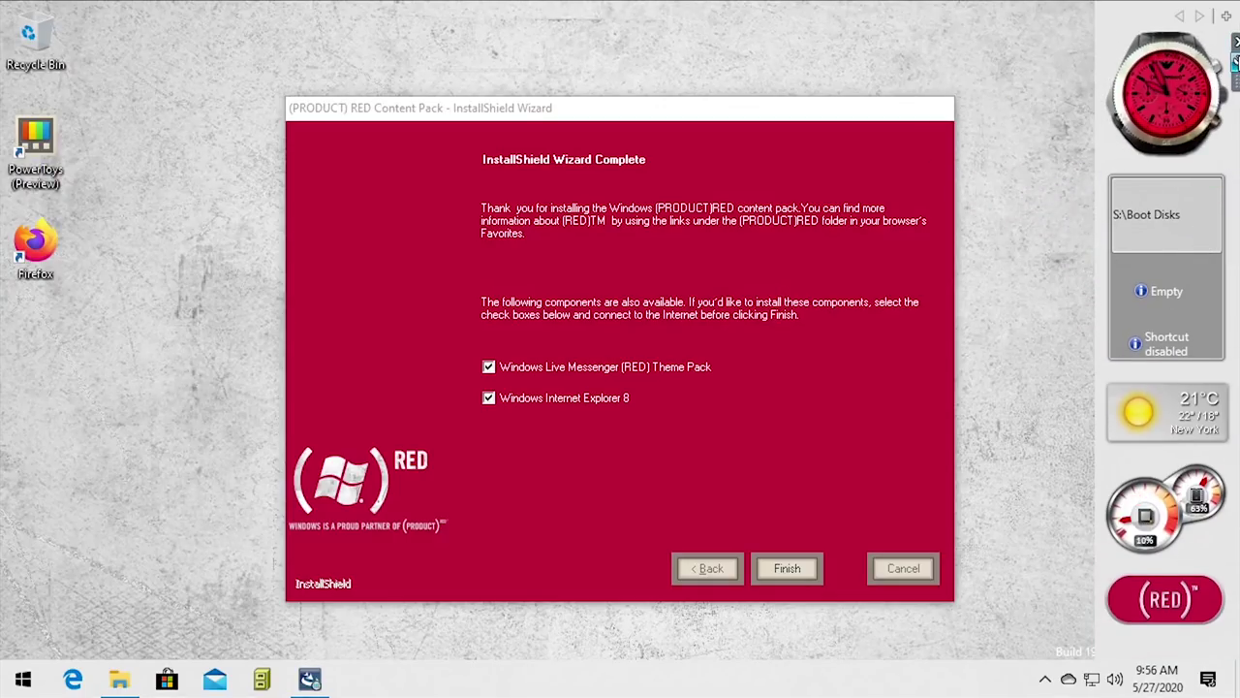
left_click(1236, 62)
key("Return")
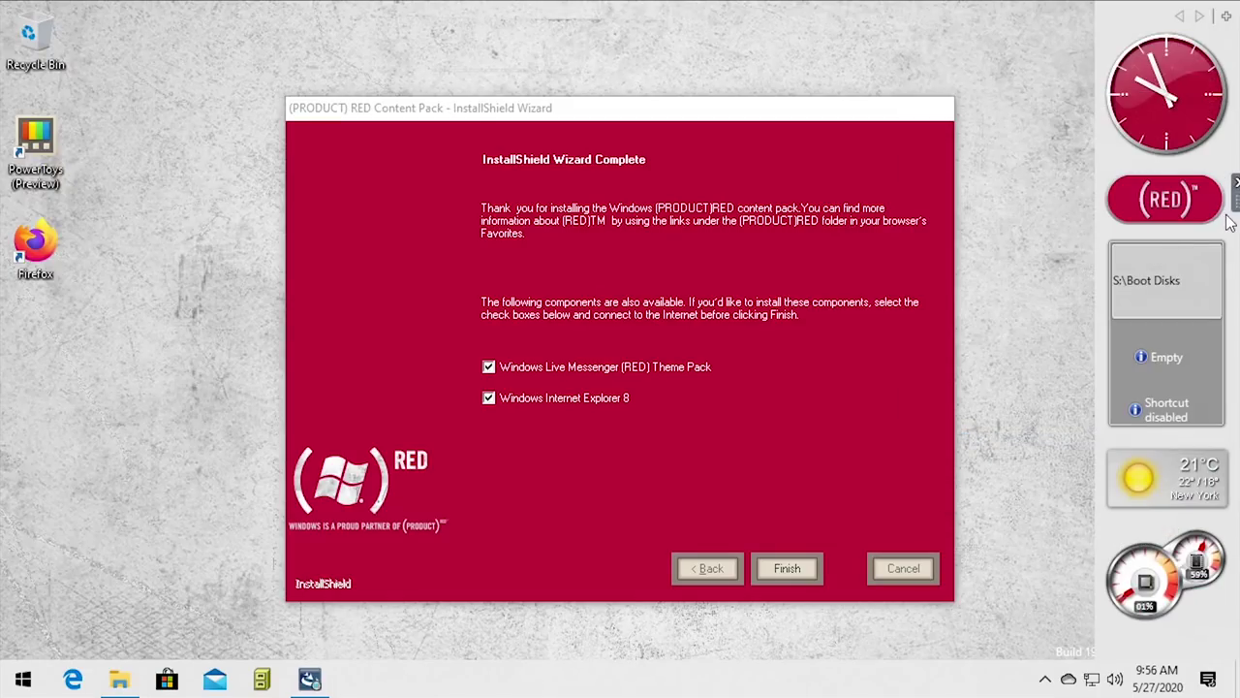
mouse_move(1232, 221)
left_mouse_down()
mouse_move(1209, 296)
mouse_move(1211, 208)
left_mouse_up()
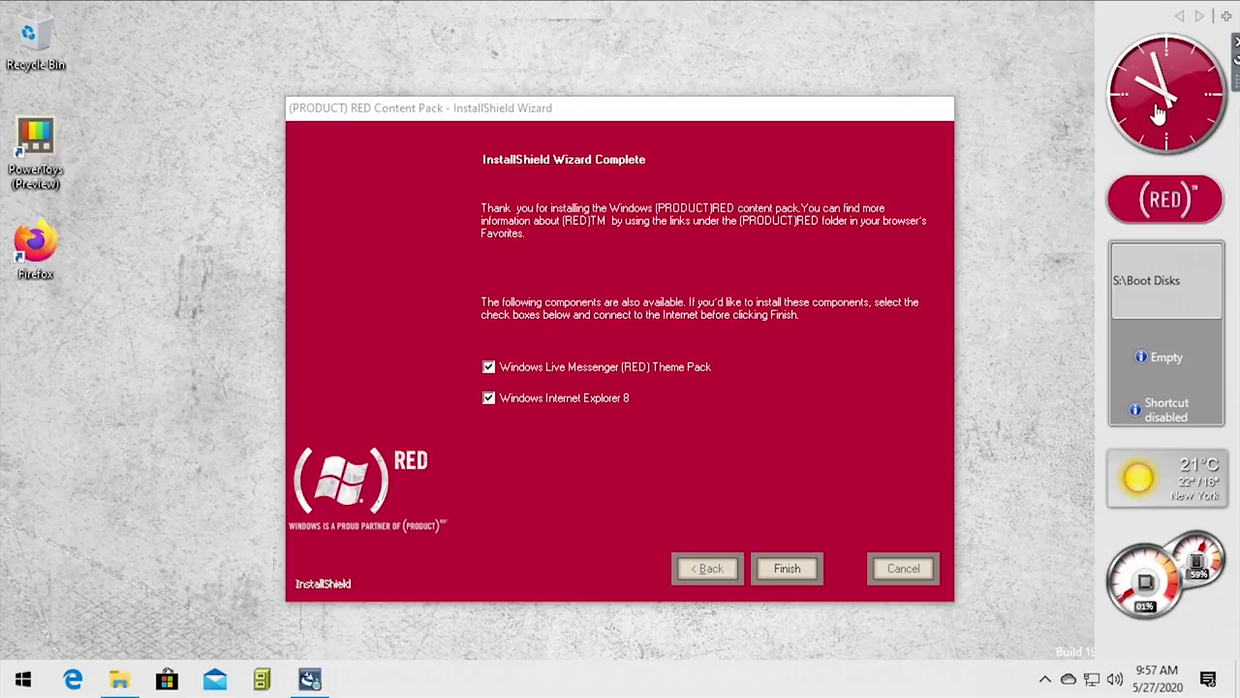
View the (RED) Clock gadget's options and leave them without saving.
left_click(1237, 56)
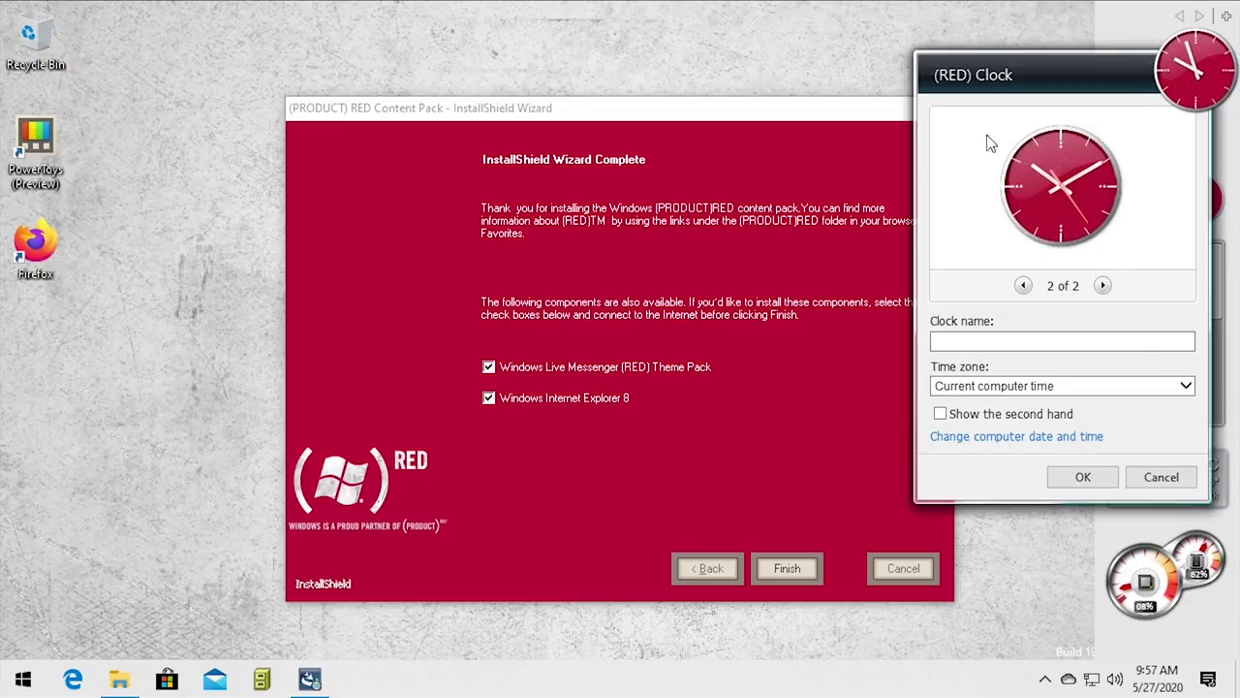
left_click(1188, 474)
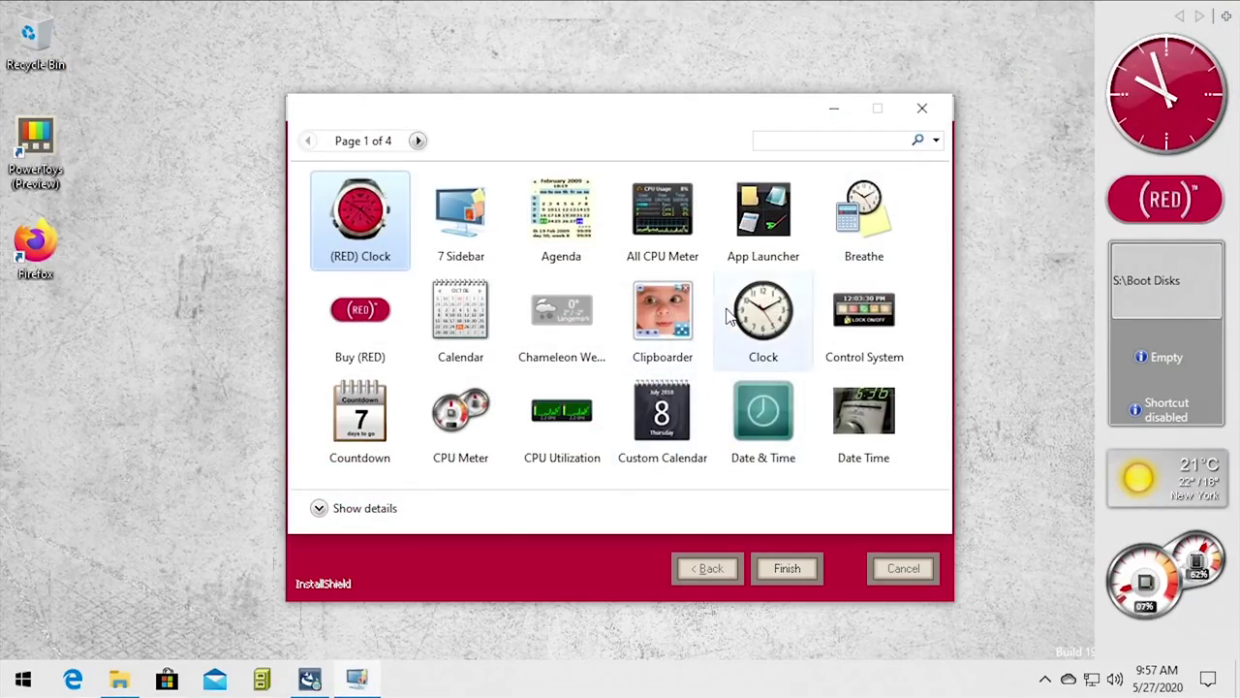
Add the standard Clock gadget to the desktop from the gadget gallery.
left_click(730, 314)
double_click(741, 316)
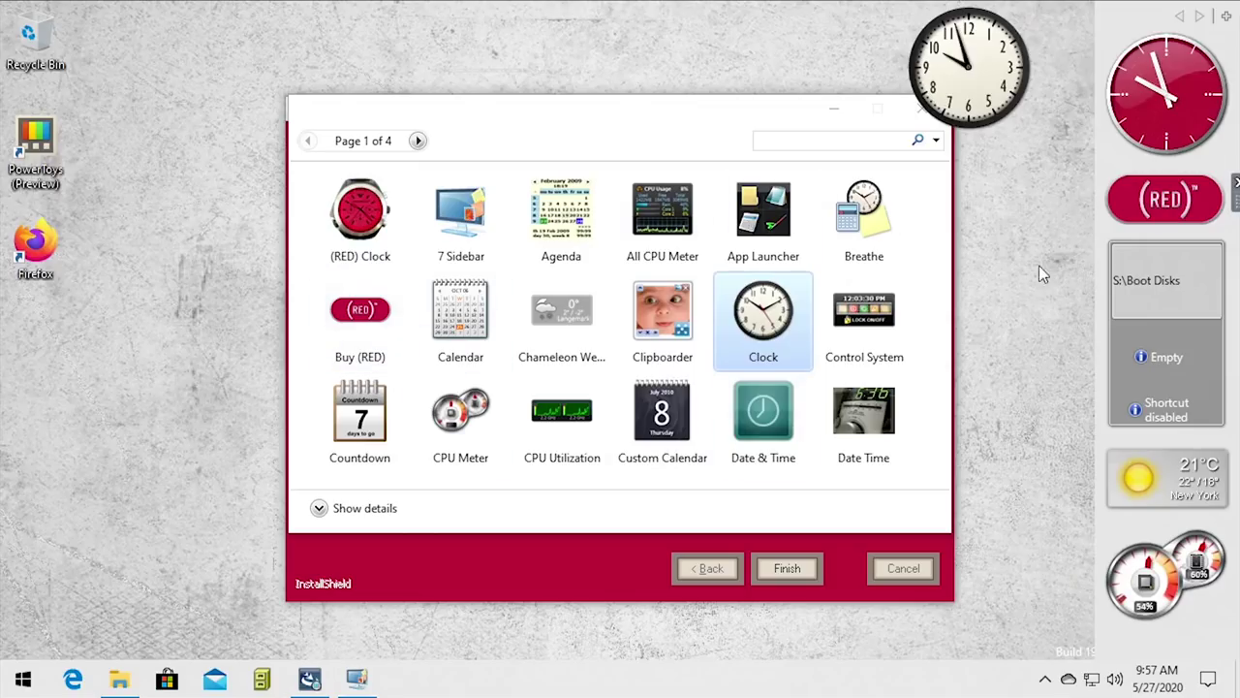
Open the Buy (RED) gadget's shopping link and close the browser window.
left_click(1131, 221)
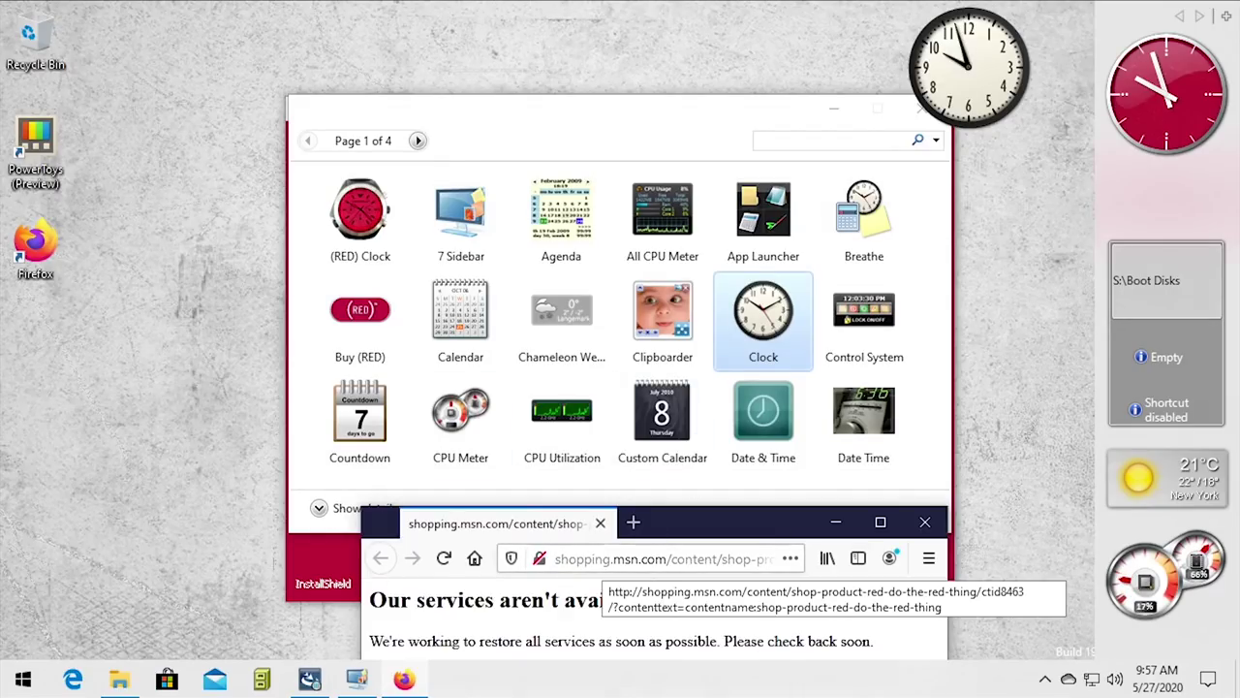
left_click(925, 523)
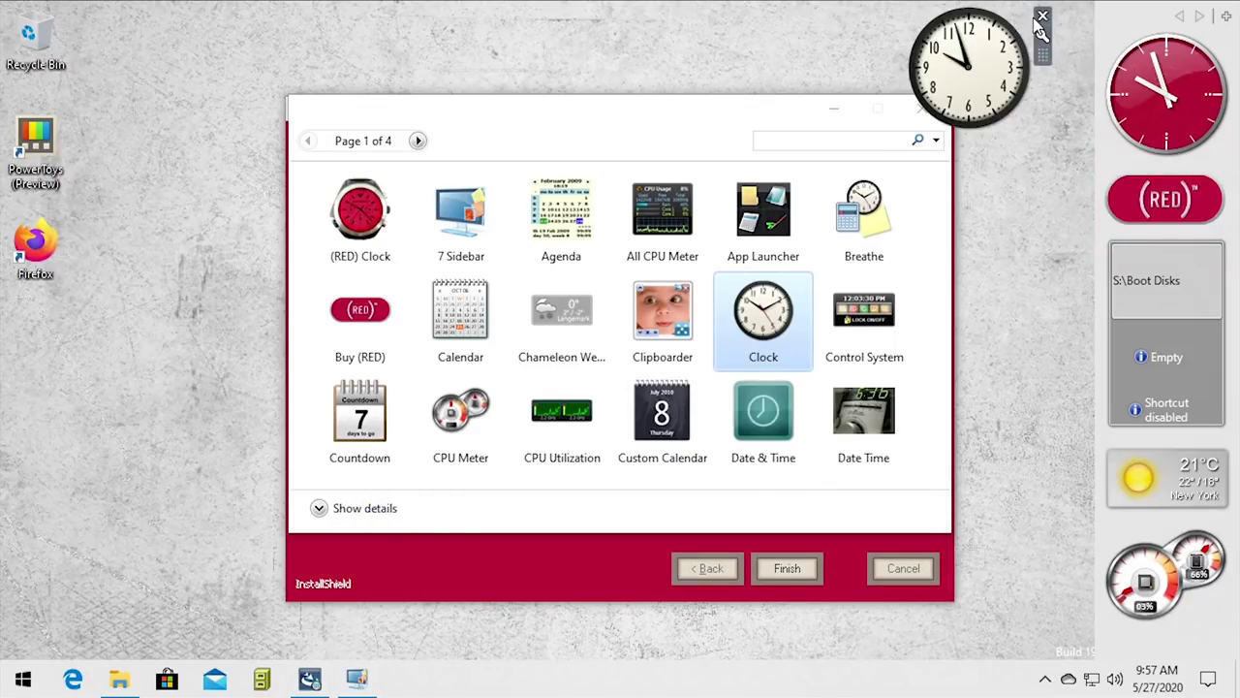
Remove the standard Clock gadget from the desktop and close the gadget gallery.
left_click(1042, 19)
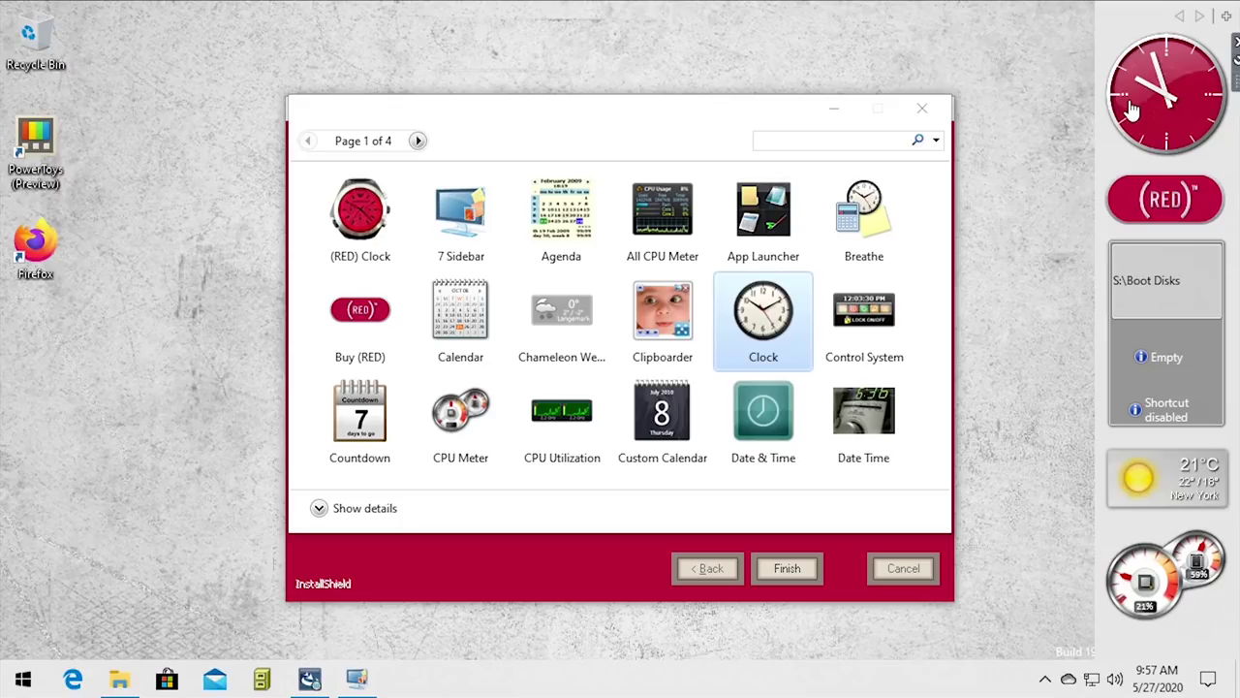
left_click(926, 110)
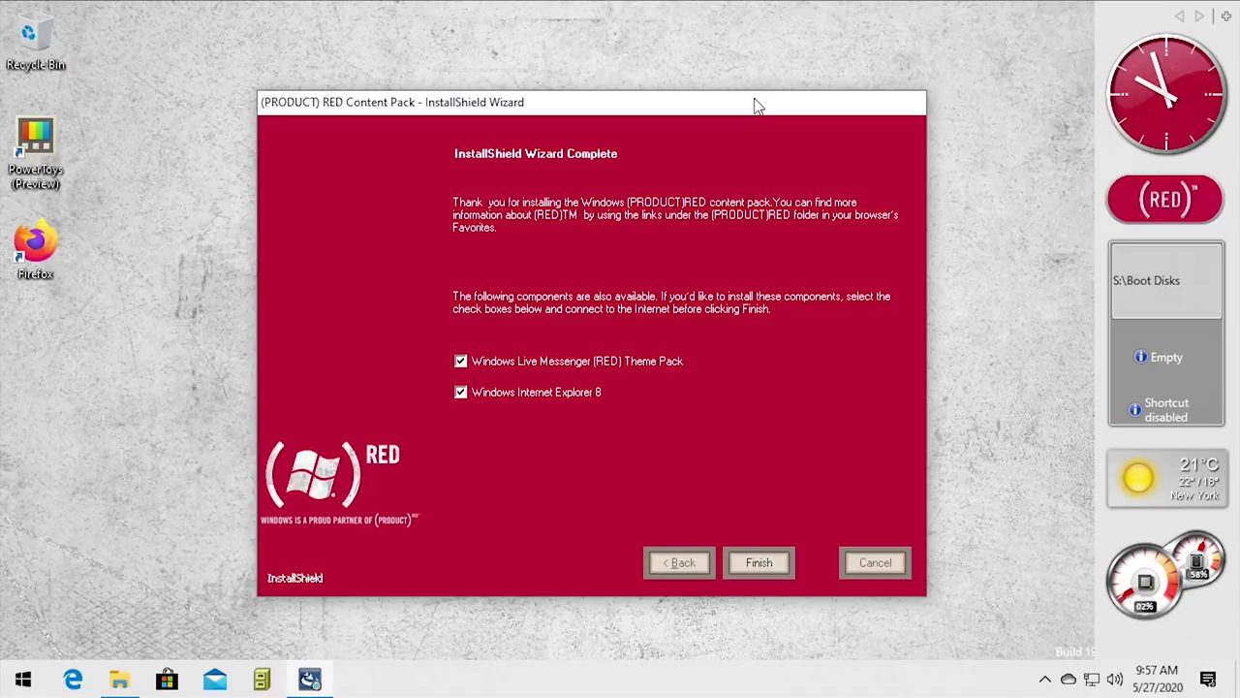
left_click_drag(759, 105, 685, 81)
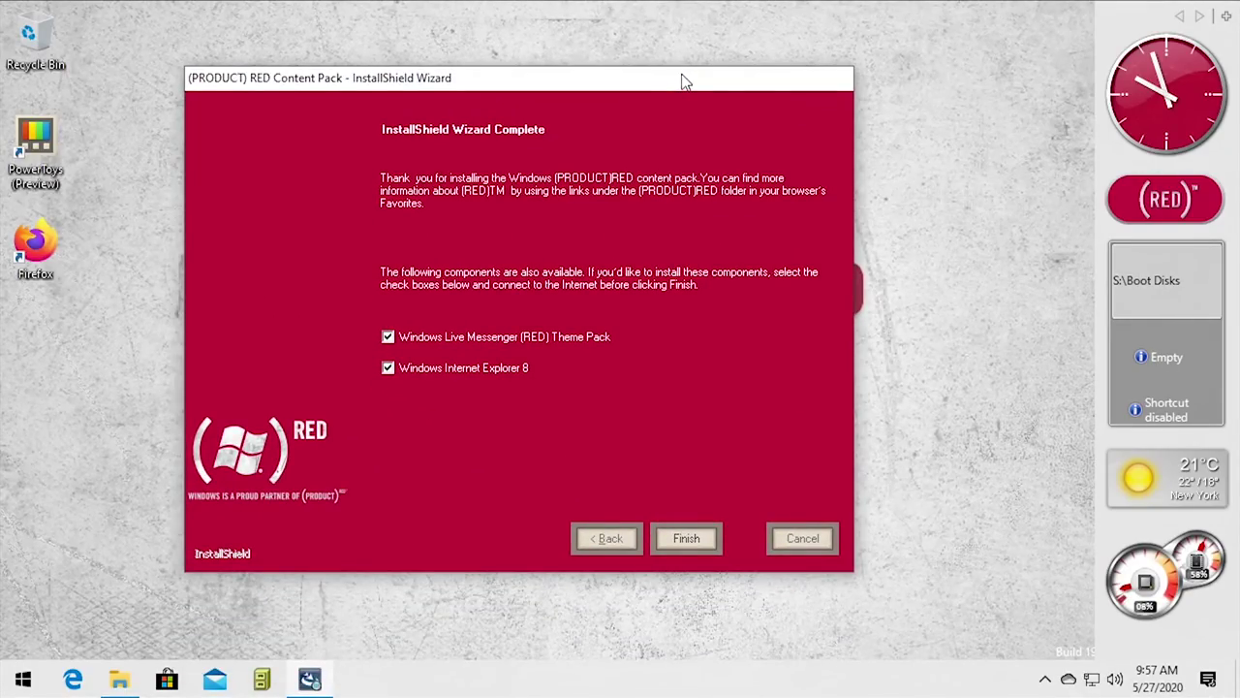
Finish the content pack wizard with Windows Live Messenger (RED) Theme Pack and Windows Internet Explorer 8 both selected.
left_click(474, 345)
left_click(464, 373)
left_click(471, 346)
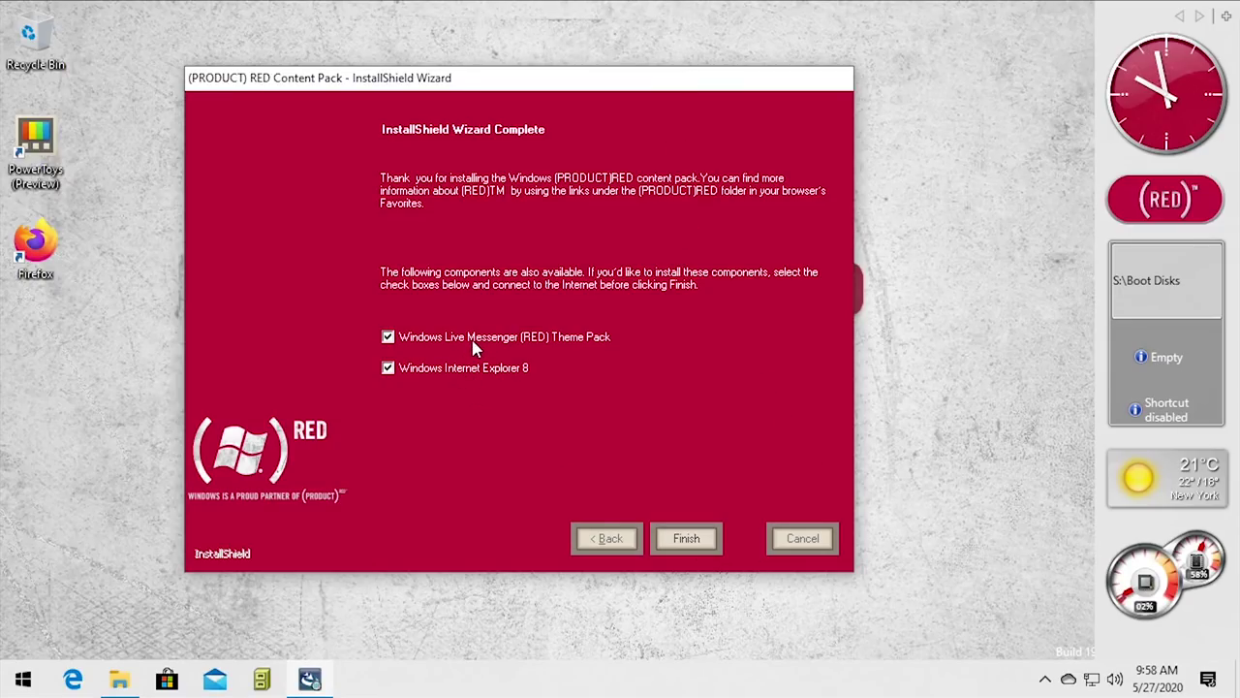
left_click(688, 539)
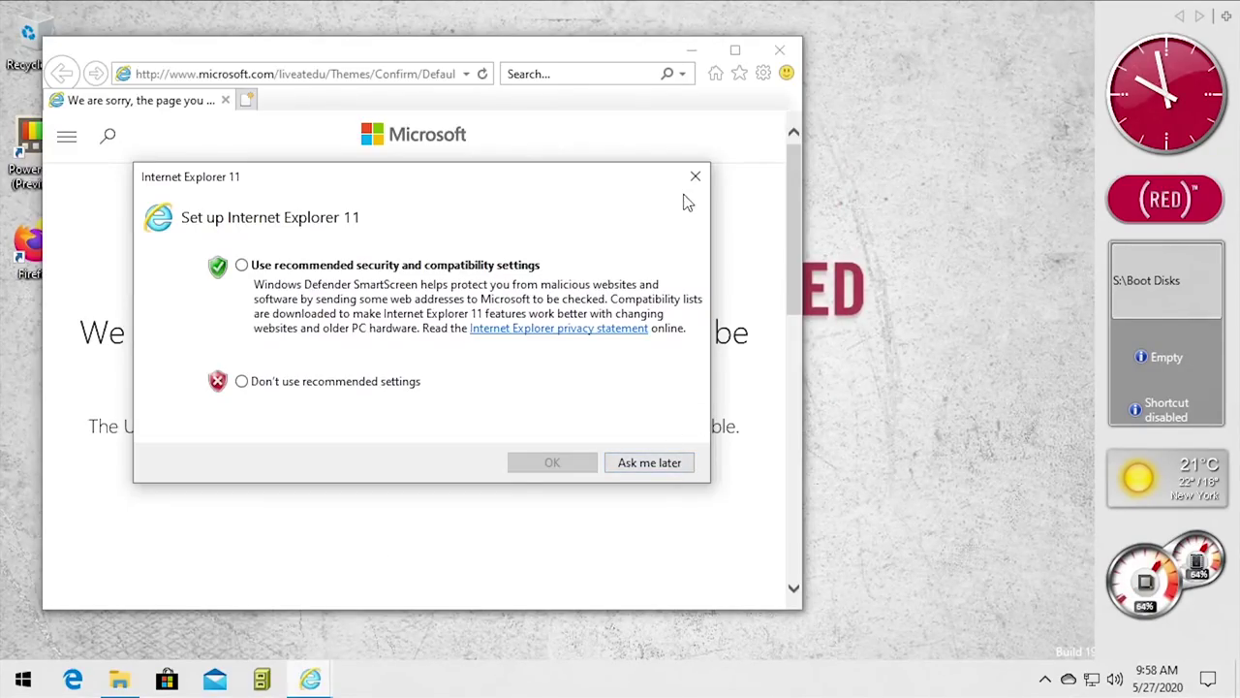
Dismiss the Internet Explorer 11 setup prompt, view the opened component download pages, and close the browser with all its tabs.
left_click(695, 176)
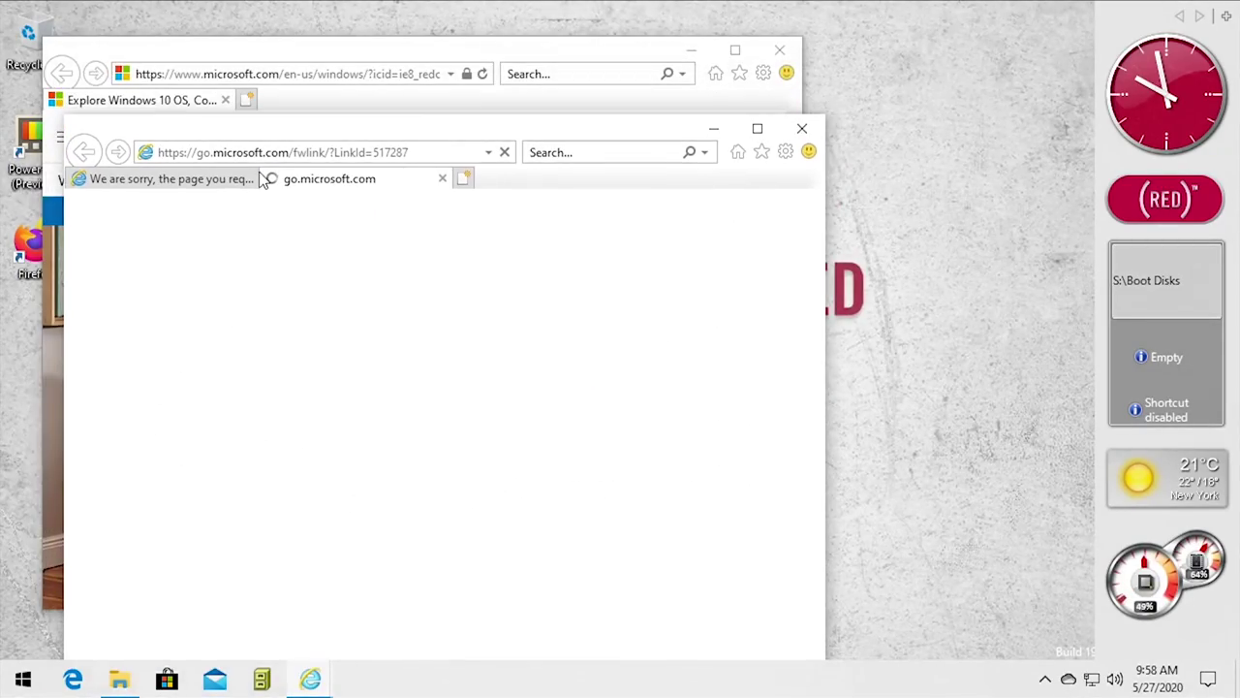
left_click(225, 183)
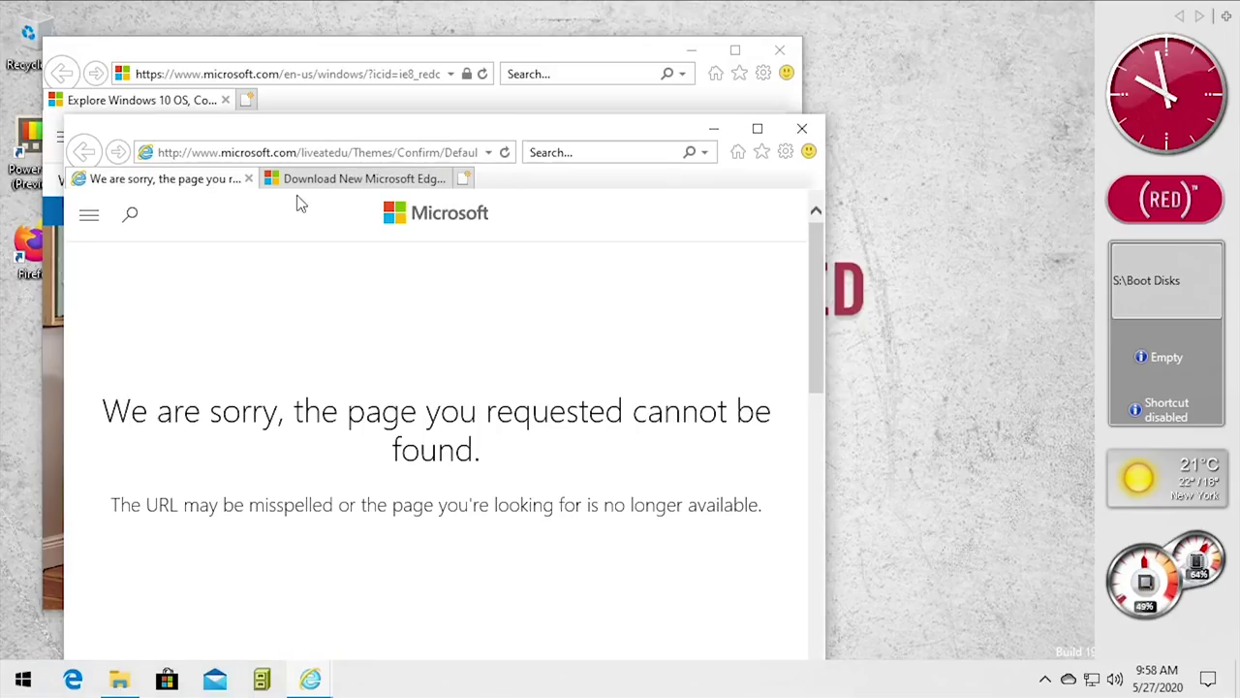
left_click(362, 183)
left_click(193, 182)
left_click(801, 128)
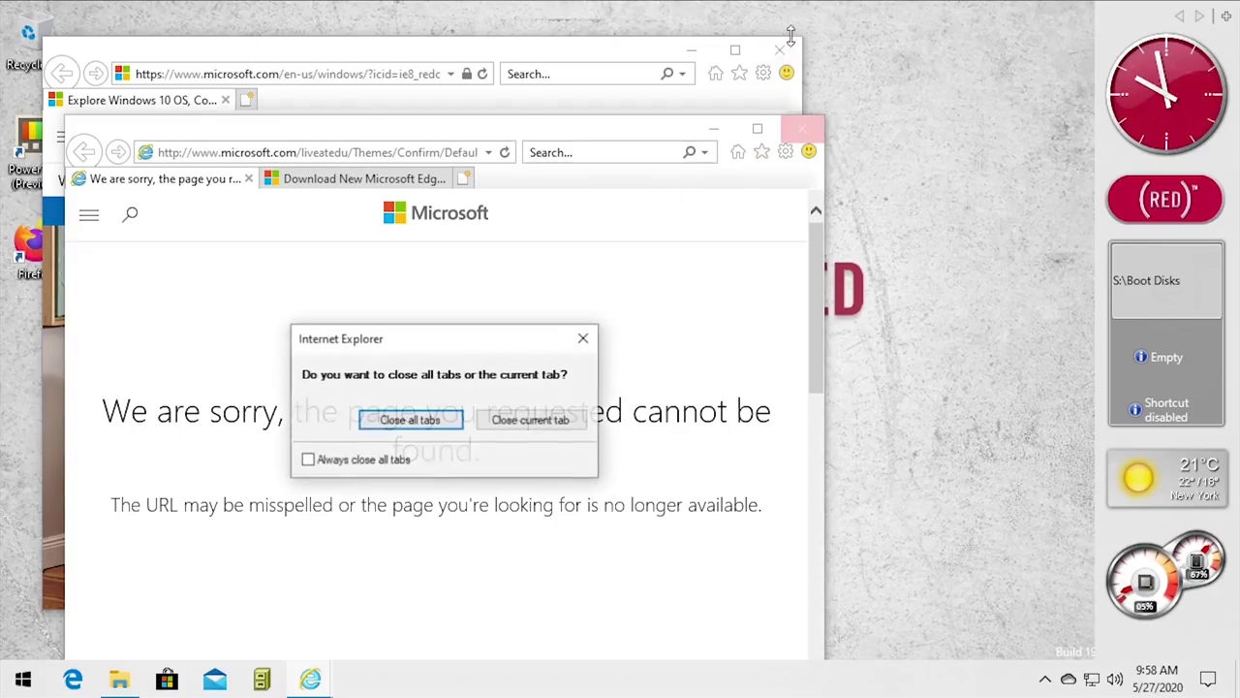
key("Return")
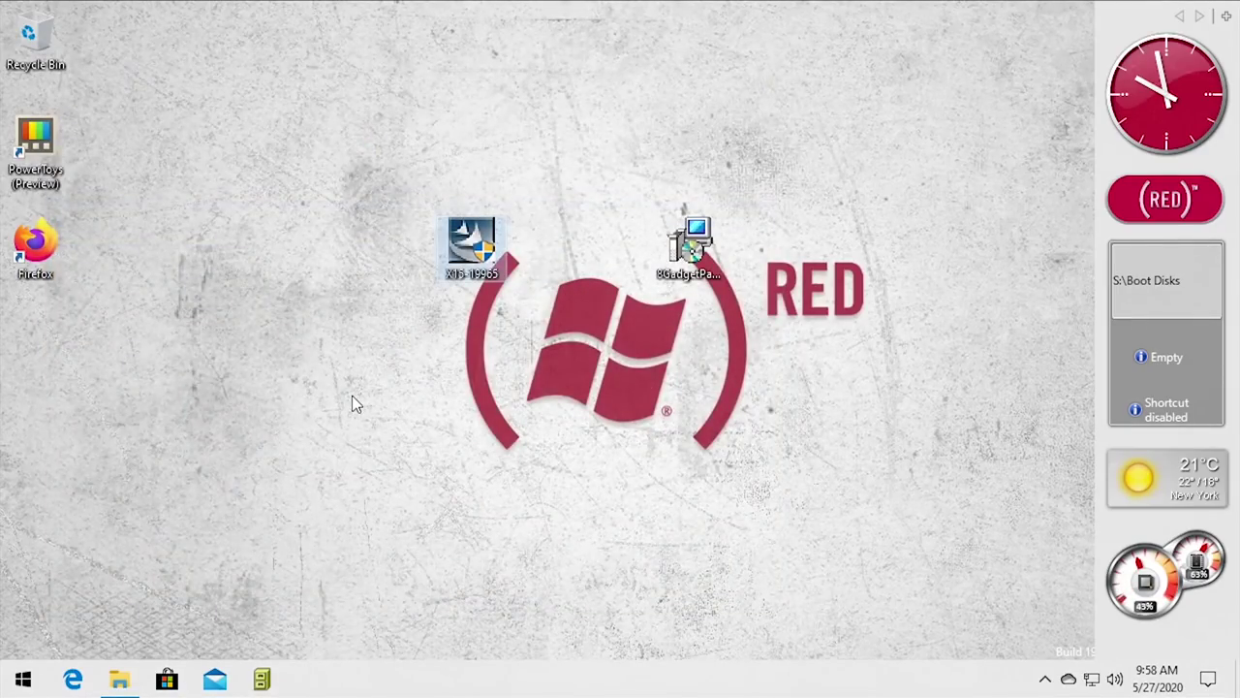
View the Disable Lock Screen and Disable Blur on Sign-in Screen tweaks in Winaero Tweaker.
left_click_drag(504, 664, 401, 61)
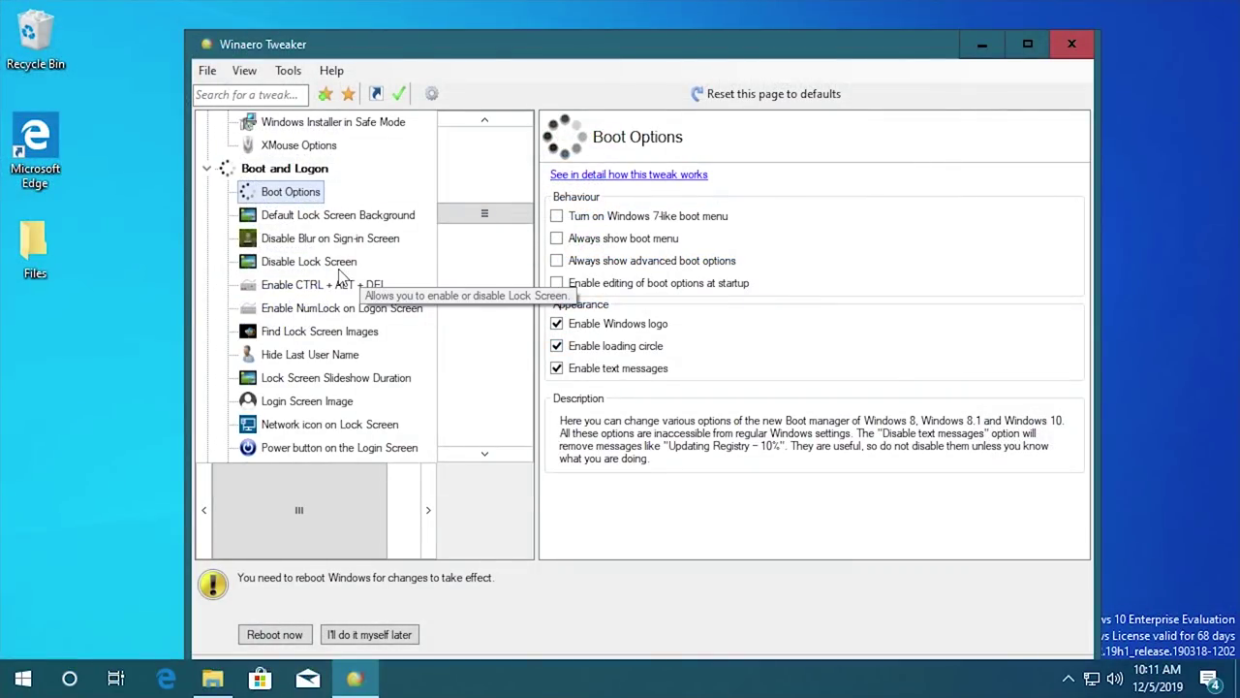
left_click(339, 268)
left_click(552, 200)
left_click(330, 238)
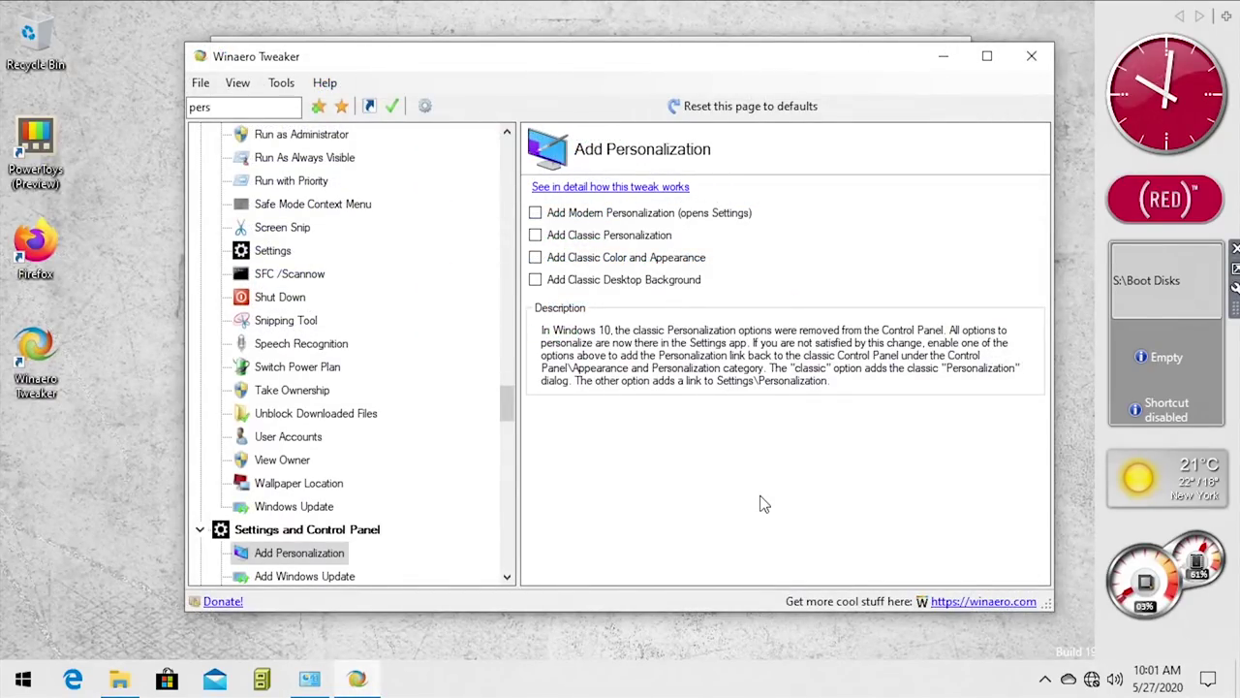
Enable Classic Personalization, Classic Color and Appearance, and Classic Desktop Background on Winaero Tweaker's Add Personalization page.
left_click(570, 235)
left_click(590, 259)
left_click(607, 282)
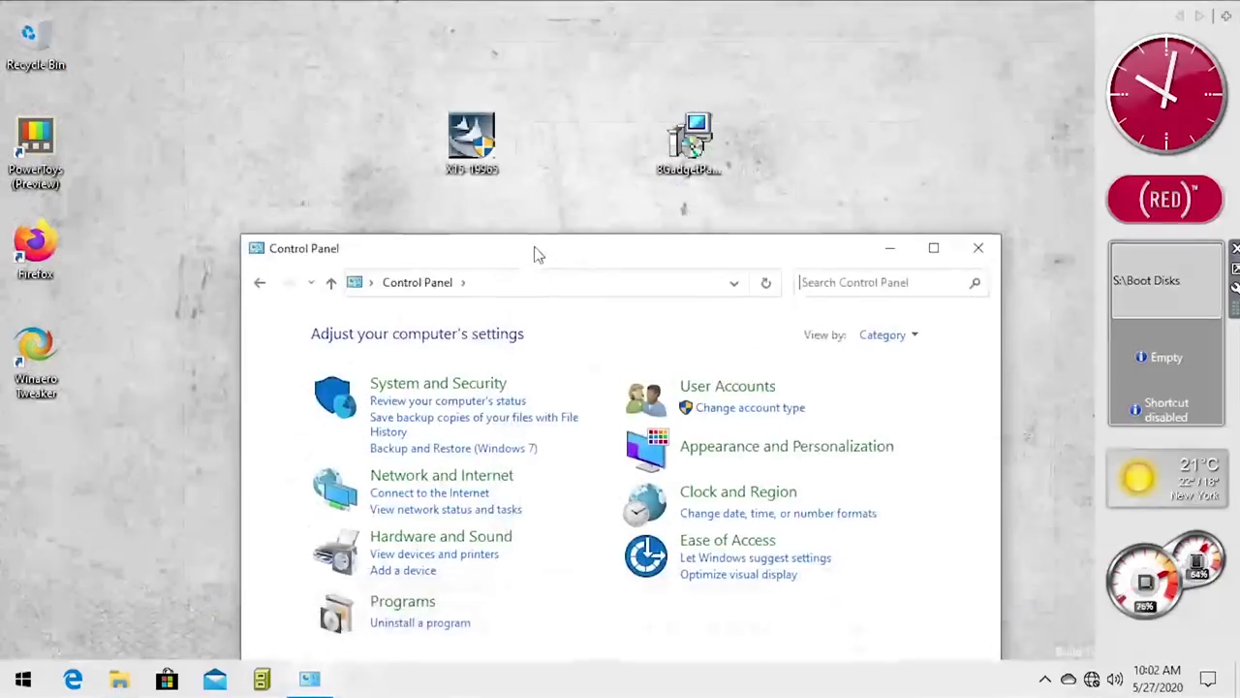
Open Personalization (Classic) from the Control Panel's Appearance and Personalization category.
left_click_drag(534, 252, 506, 45)
left_click(713, 246)
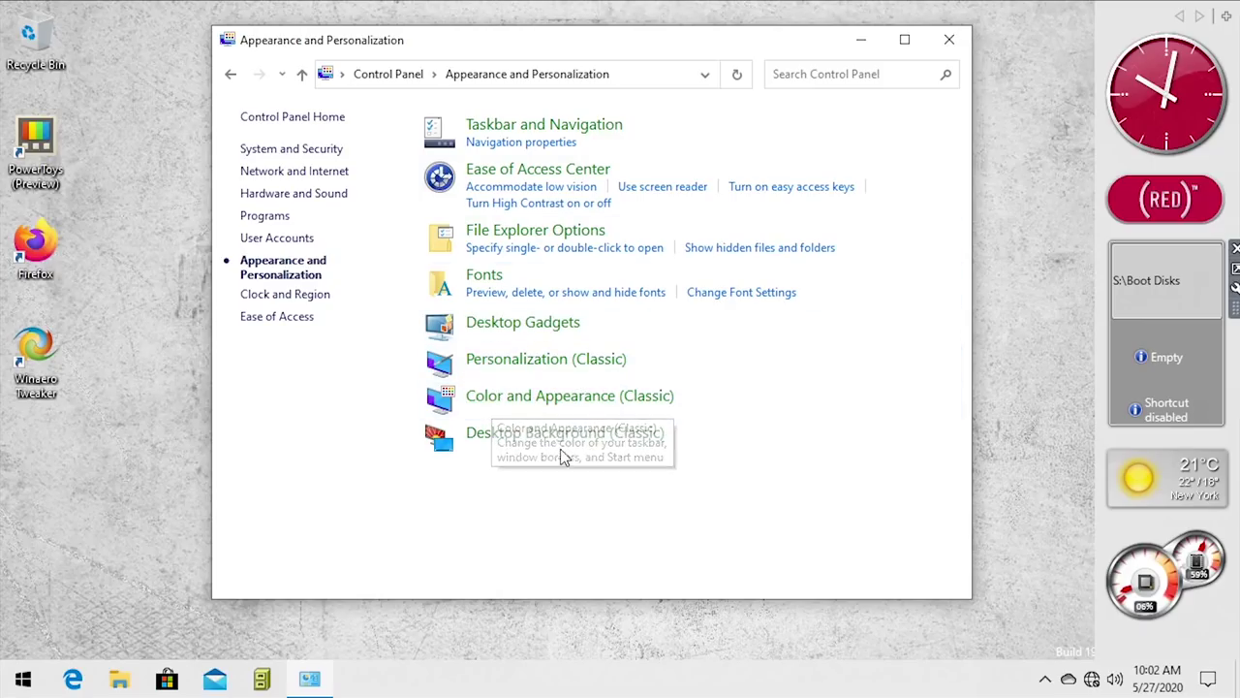
left_click(582, 373)
Apply the installed RED theme and check its accent color in the Start menu.
left_click_drag(631, 163, 479, 77)
left_click_drag(944, 235, 995, 310)
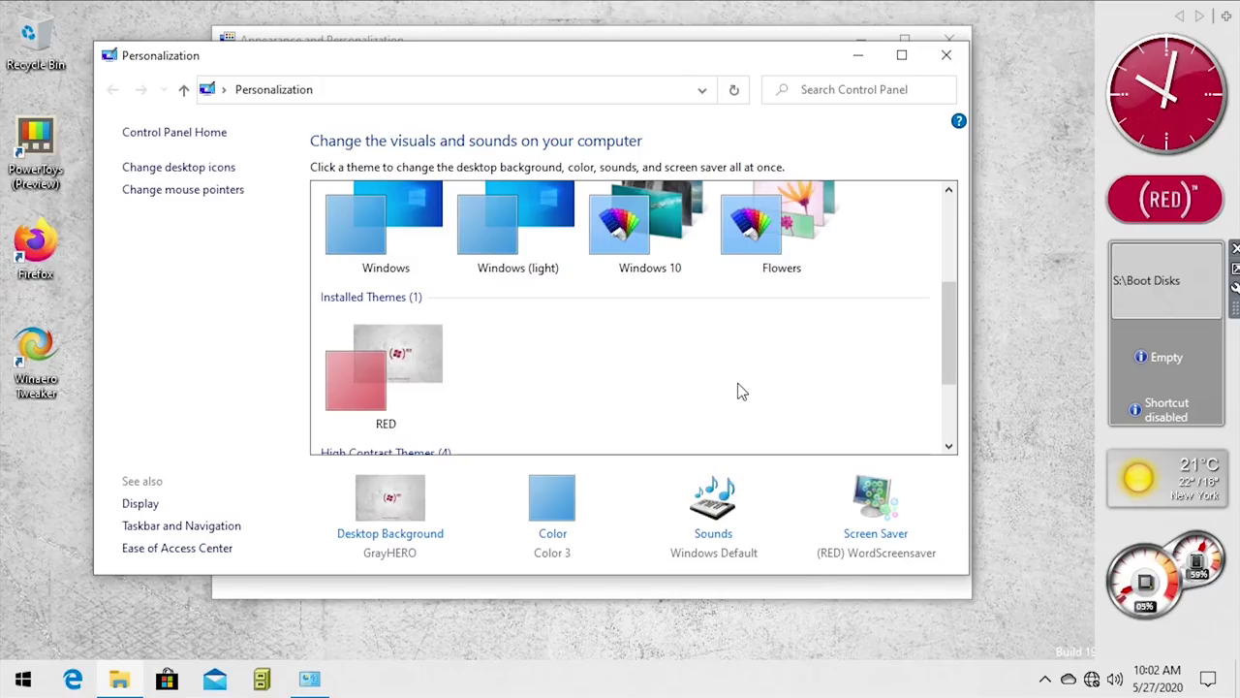
left_click(399, 388)
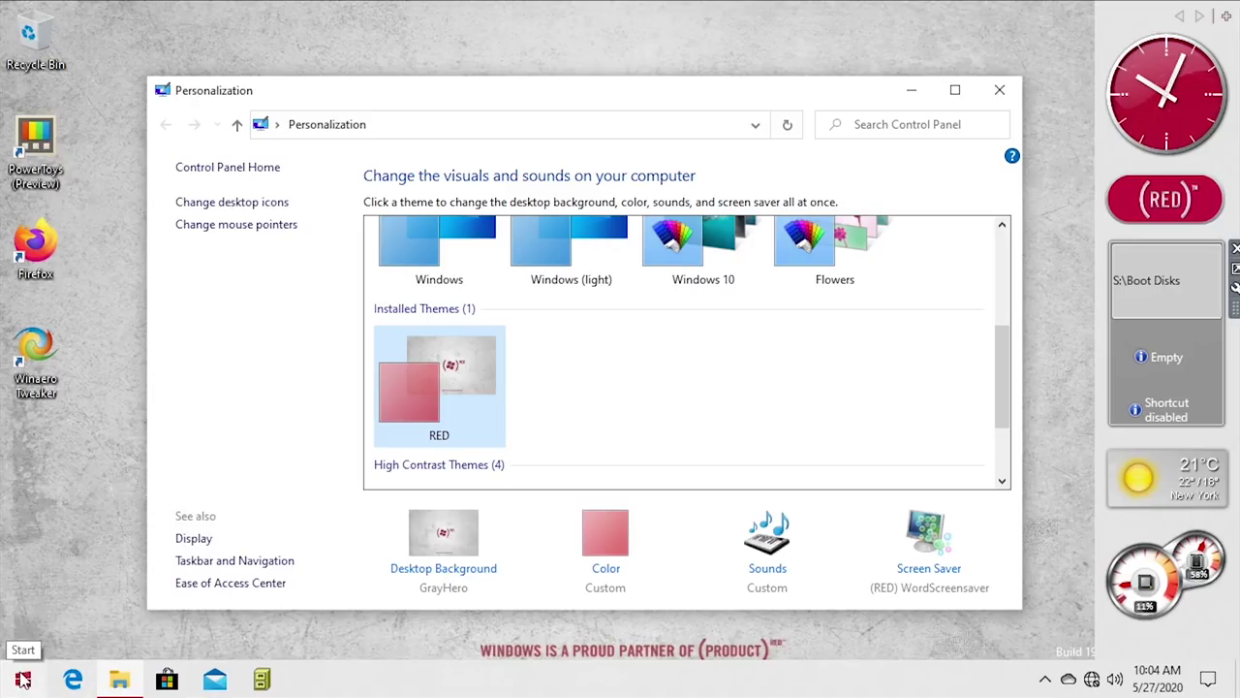
left_click(23, 678)
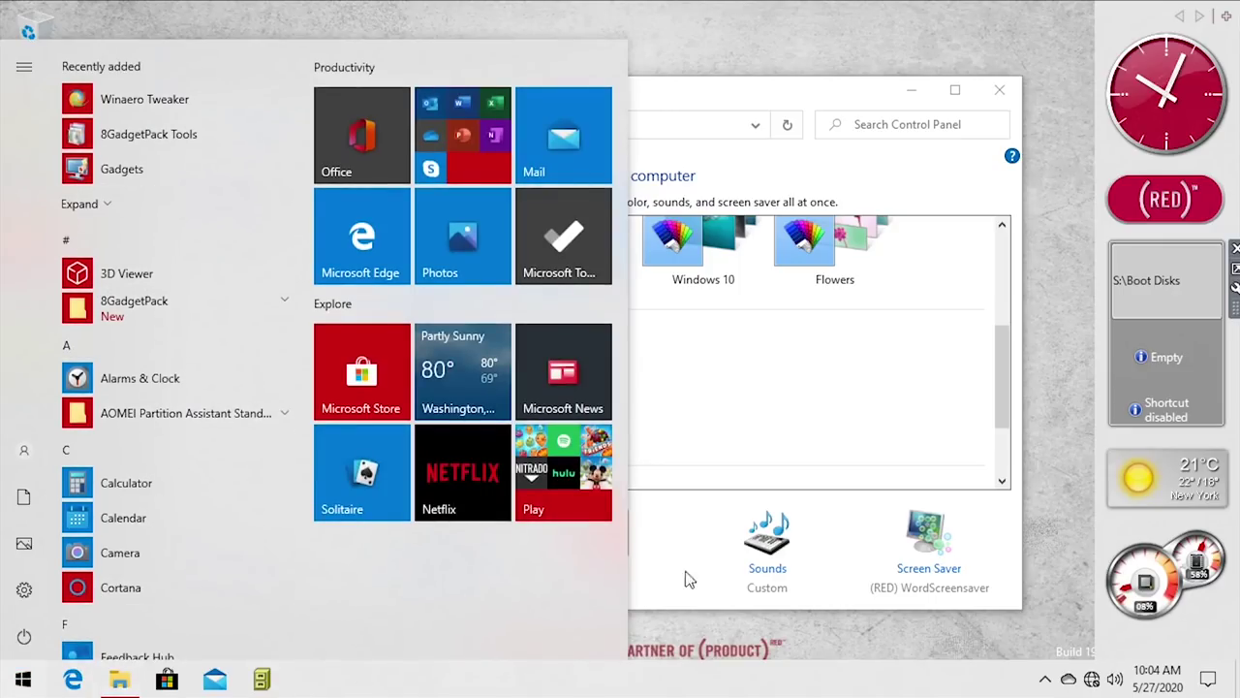
left_click(823, 398)
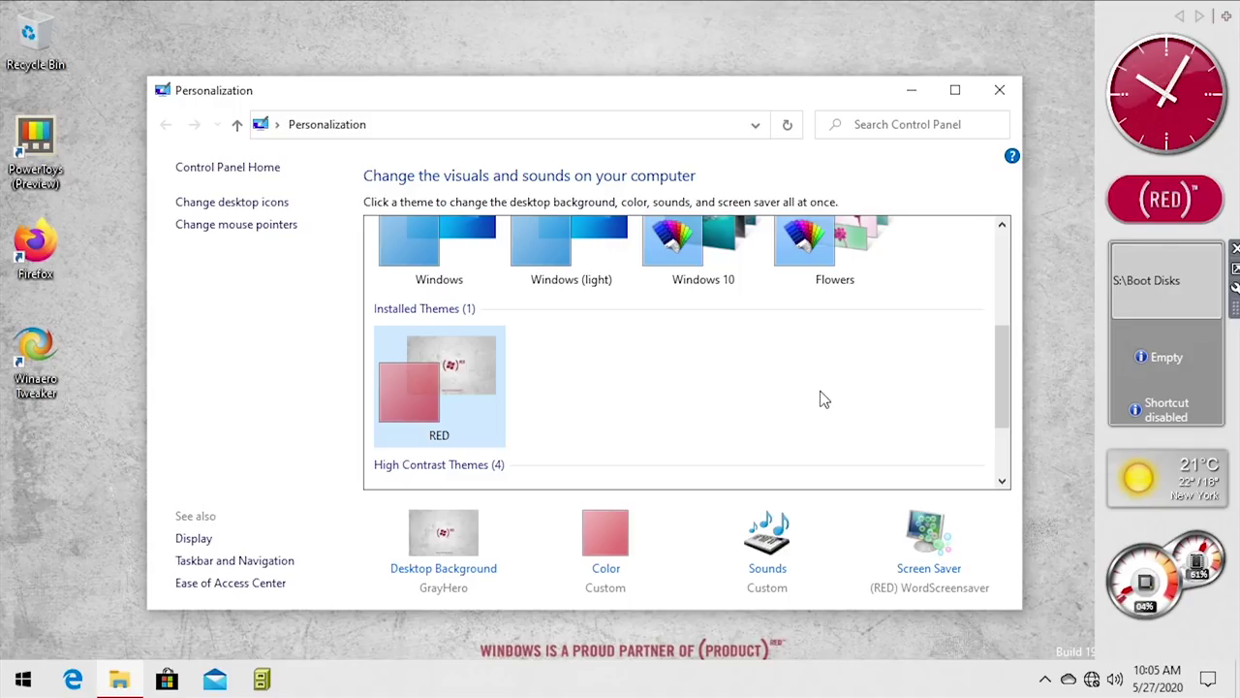
Preview the theme's screen saver from its settings and install the required .NET Framework 3.5 feature.
scroll(820, 400, "down", 3)
left_click(905, 569)
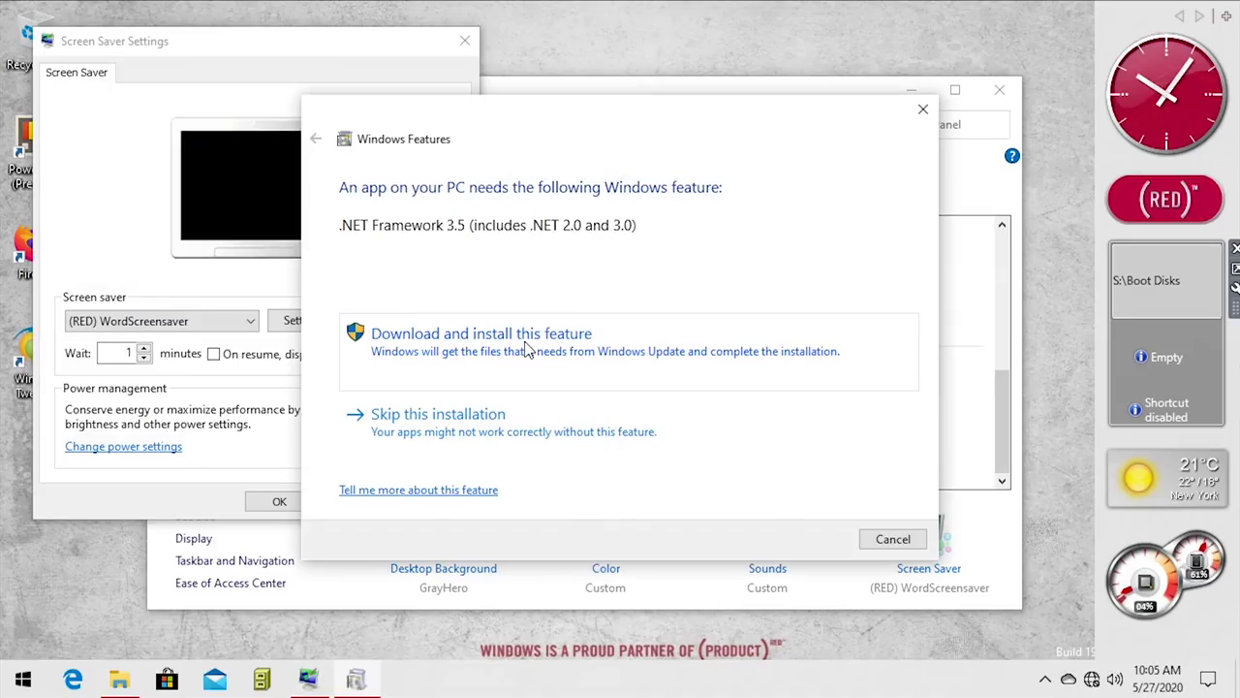
left_click_drag(421, 116, 476, 122)
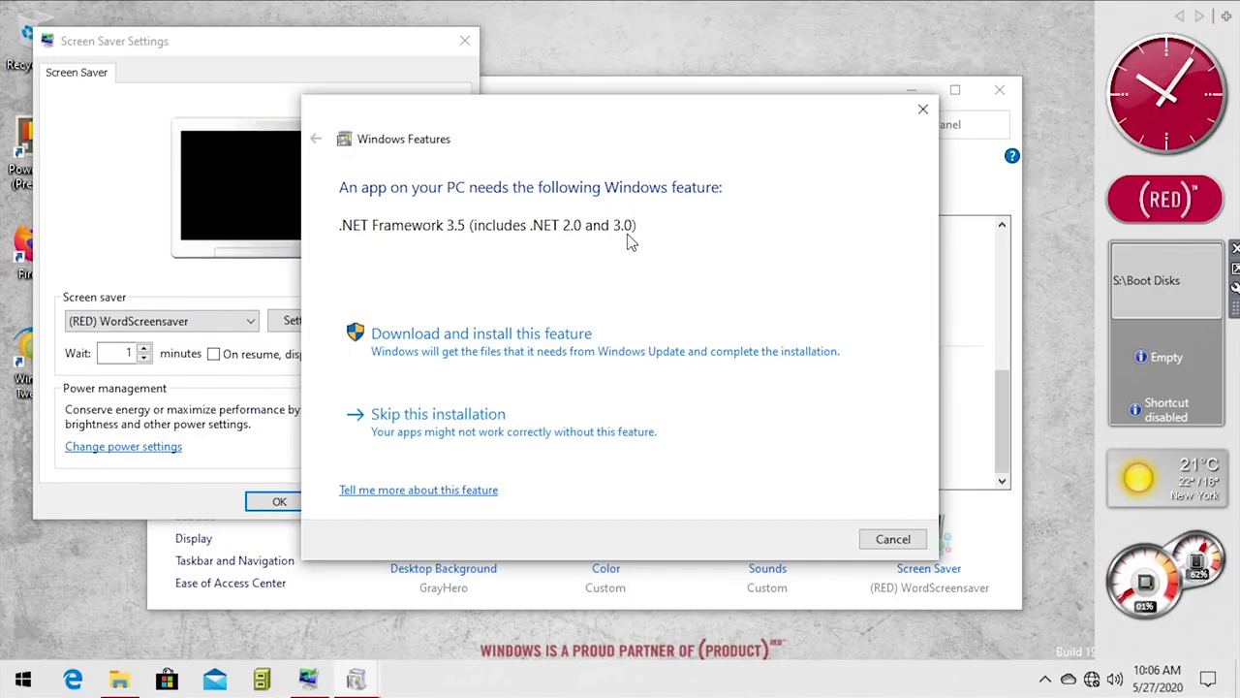
left_click(543, 347)
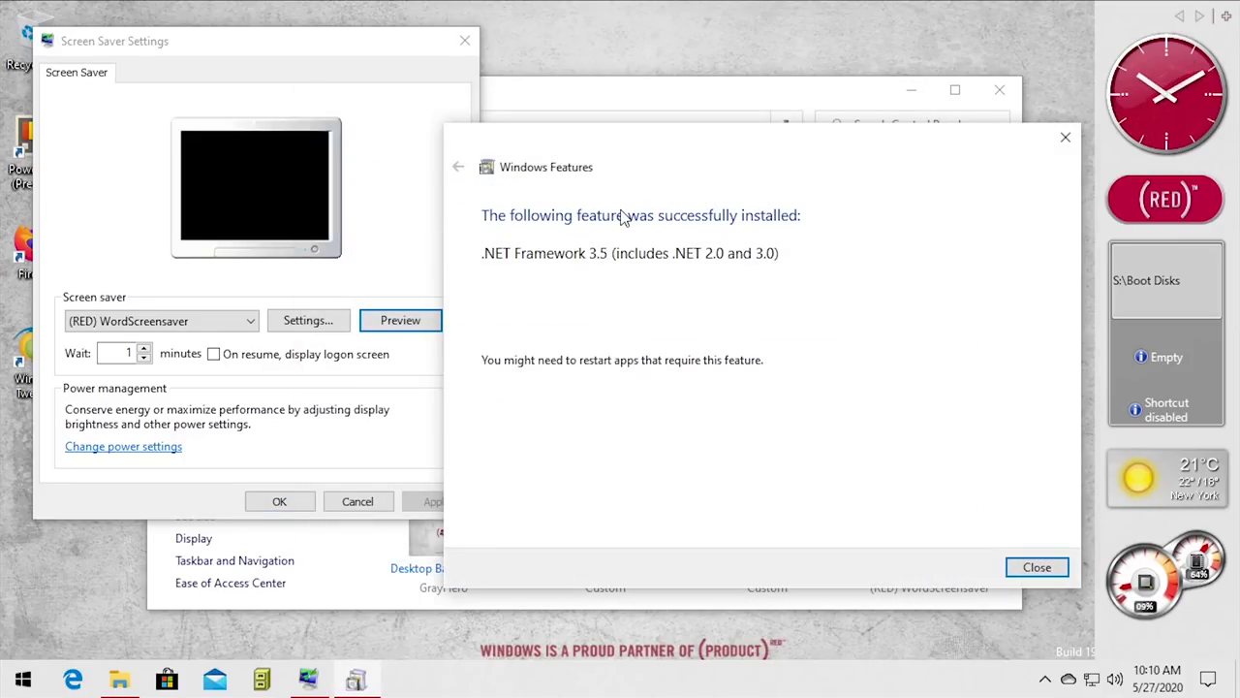
left_click(1038, 566)
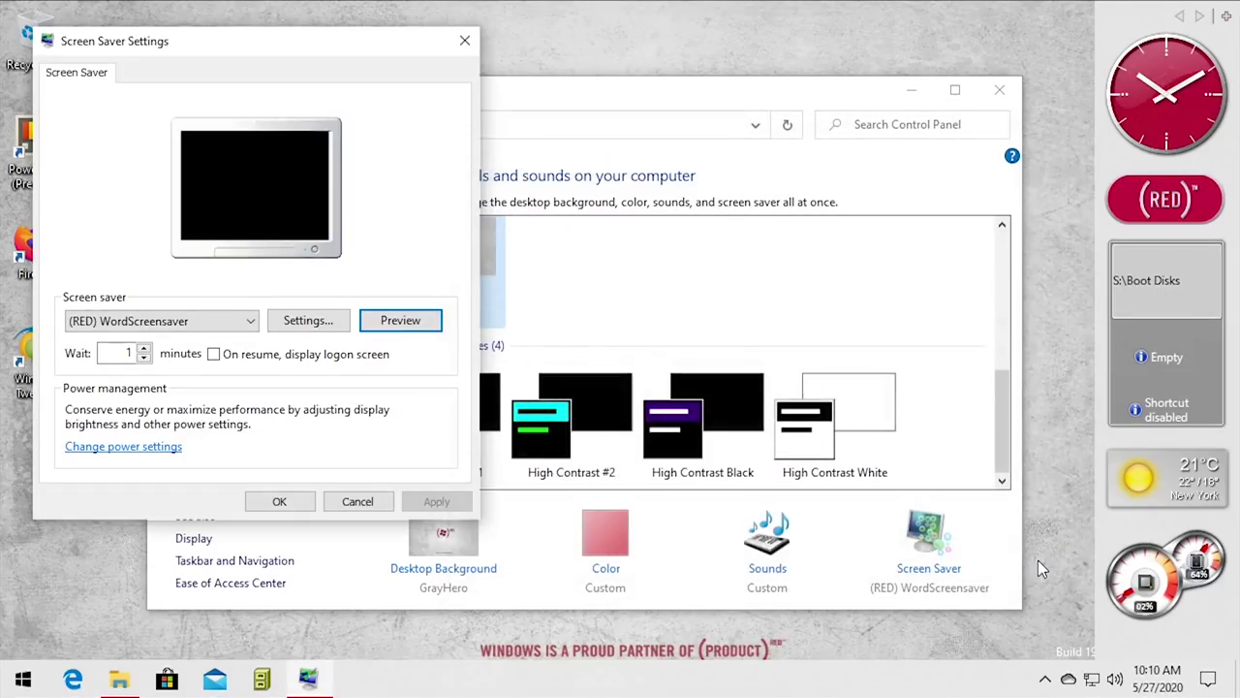
Preview the (RED) WordScreensaver and check whether it has configurable options.
left_click(399, 323)
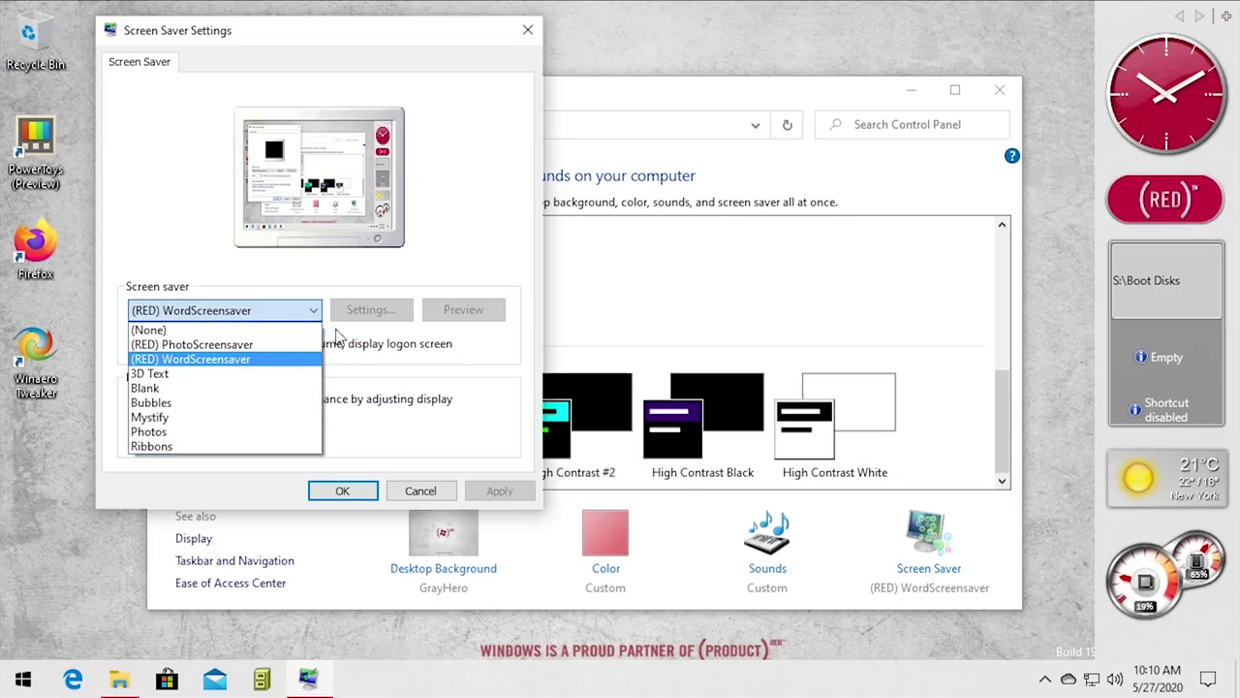
left_click(379, 316)
left_click(384, 317)
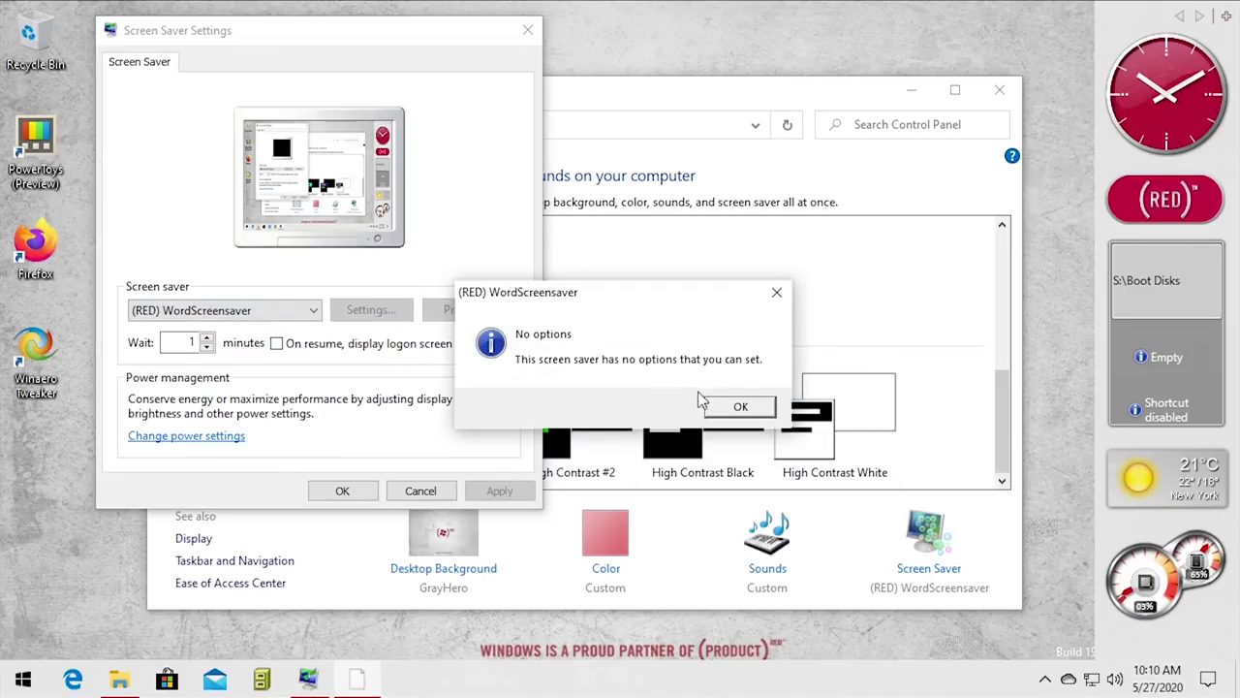
left_click(742, 407)
Choose (RED) PhotoScreensaver as the screen saver and preview it.
left_click(250, 320)
left_click(227, 342)
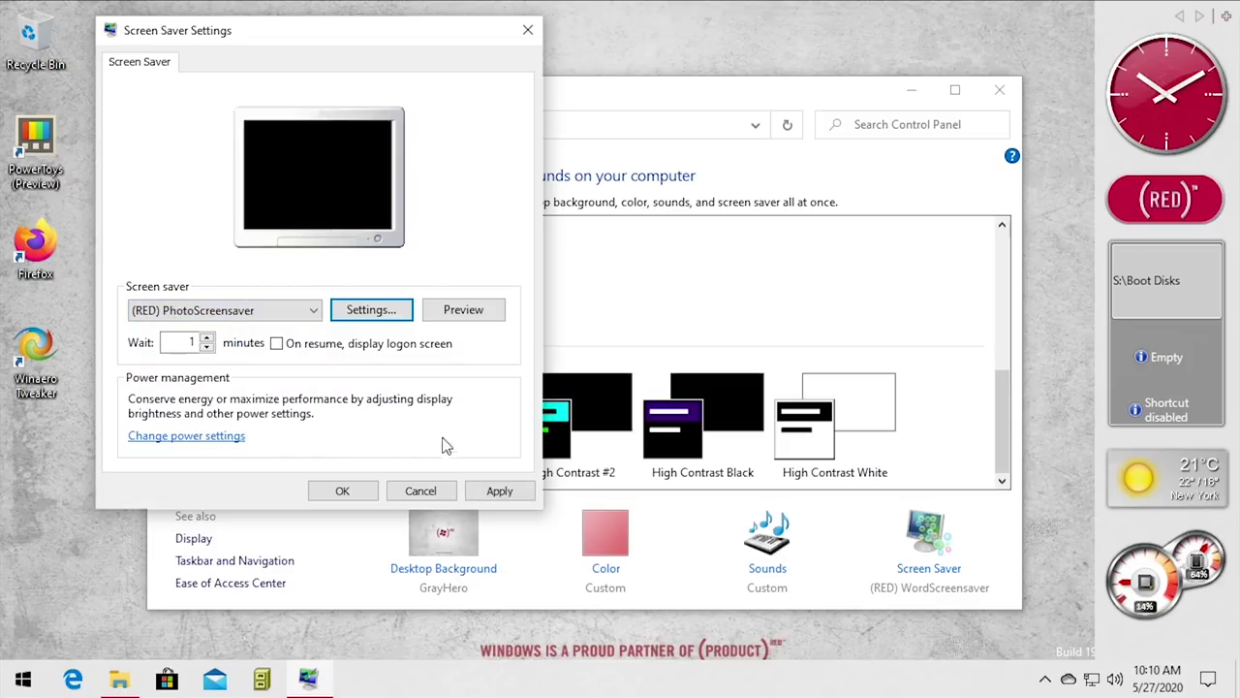
left_click(467, 312)
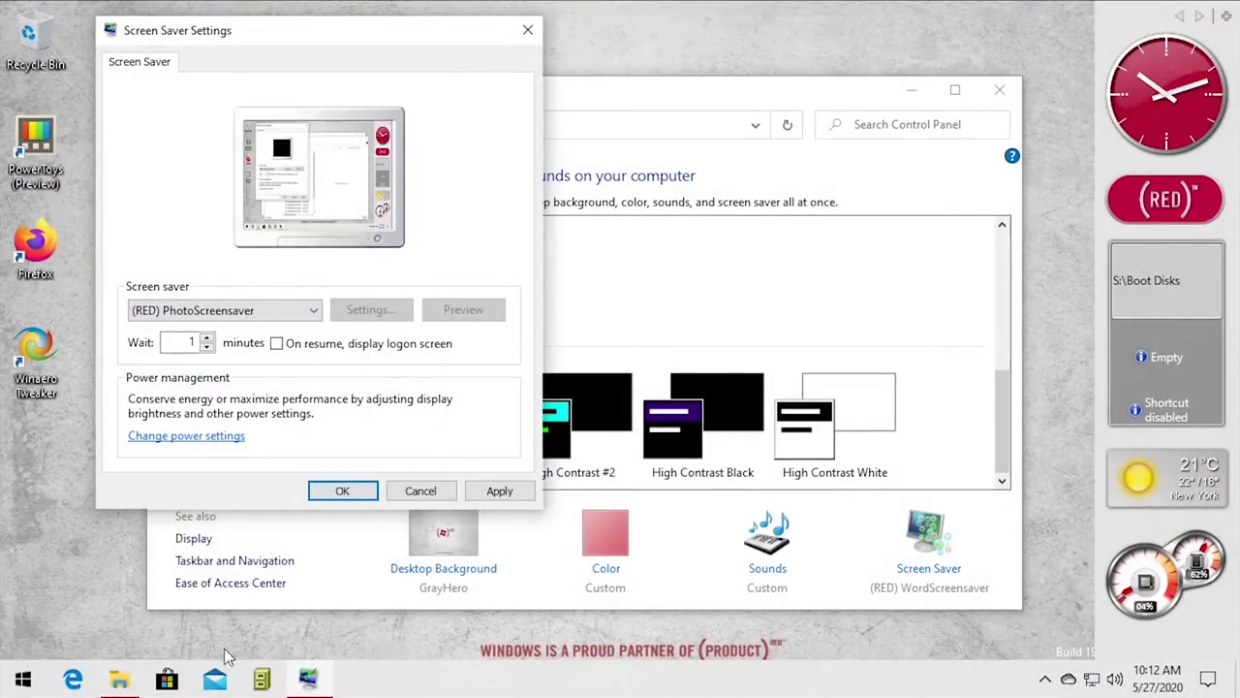
Open a new File Explorer window and go to the C:\Windows\Web\Wallpaper folder.
left_click(118, 681)
right_click(118, 681)
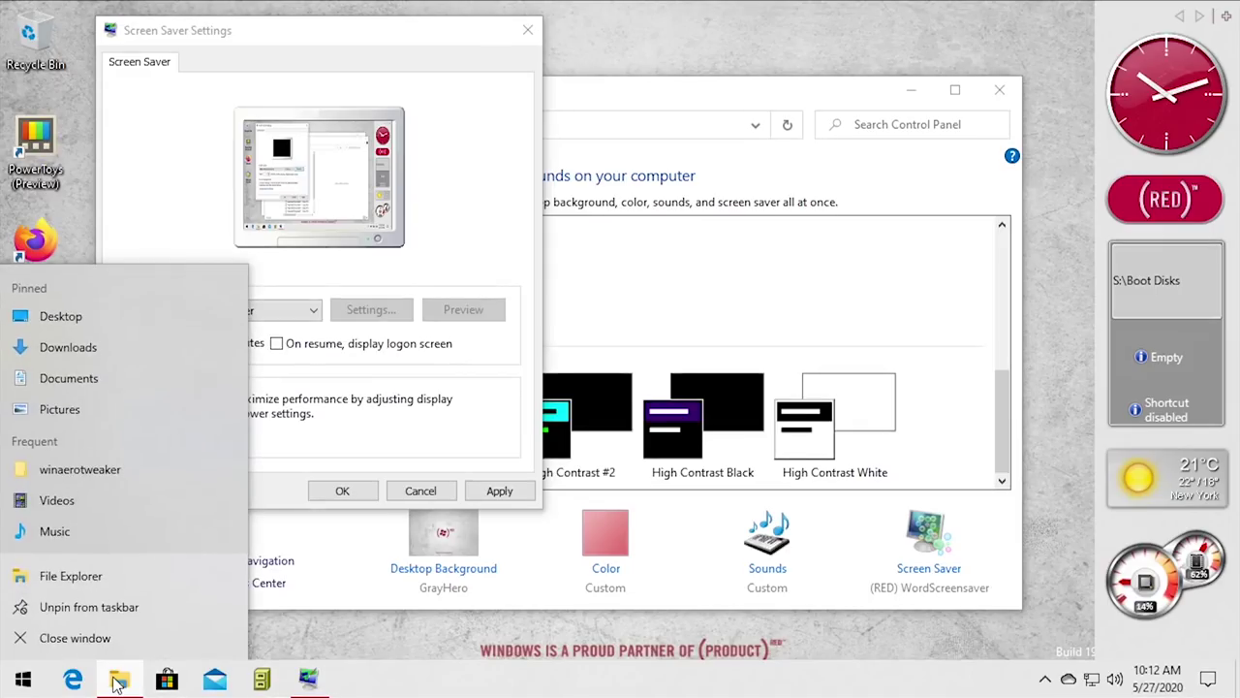
left_click(100, 569)
left_click_drag(455, 29, 422, 129)
left_click(435, 177)
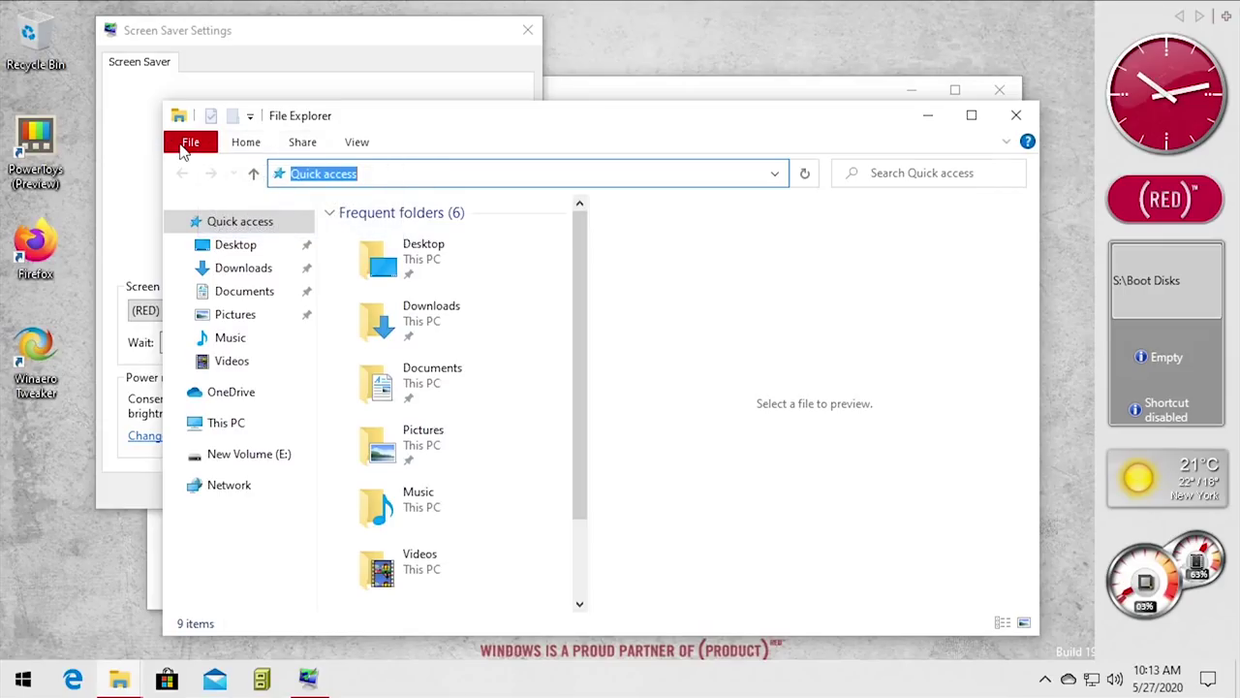
left_click(183, 141)
key("Escape")
type("C:\\windows\\web\\wall")
key("Return")
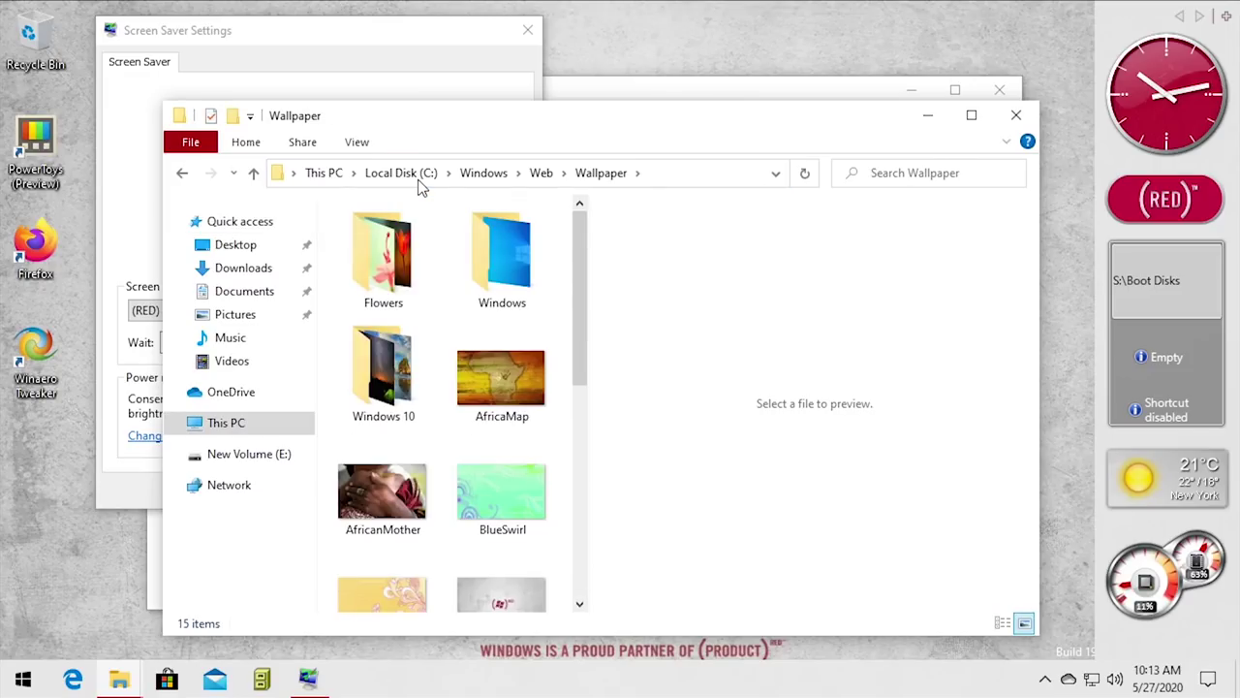
Widen the file list and look through the (RED) wallpapers, previewing AfricaMap.
left_click_drag(590, 285, 878, 320)
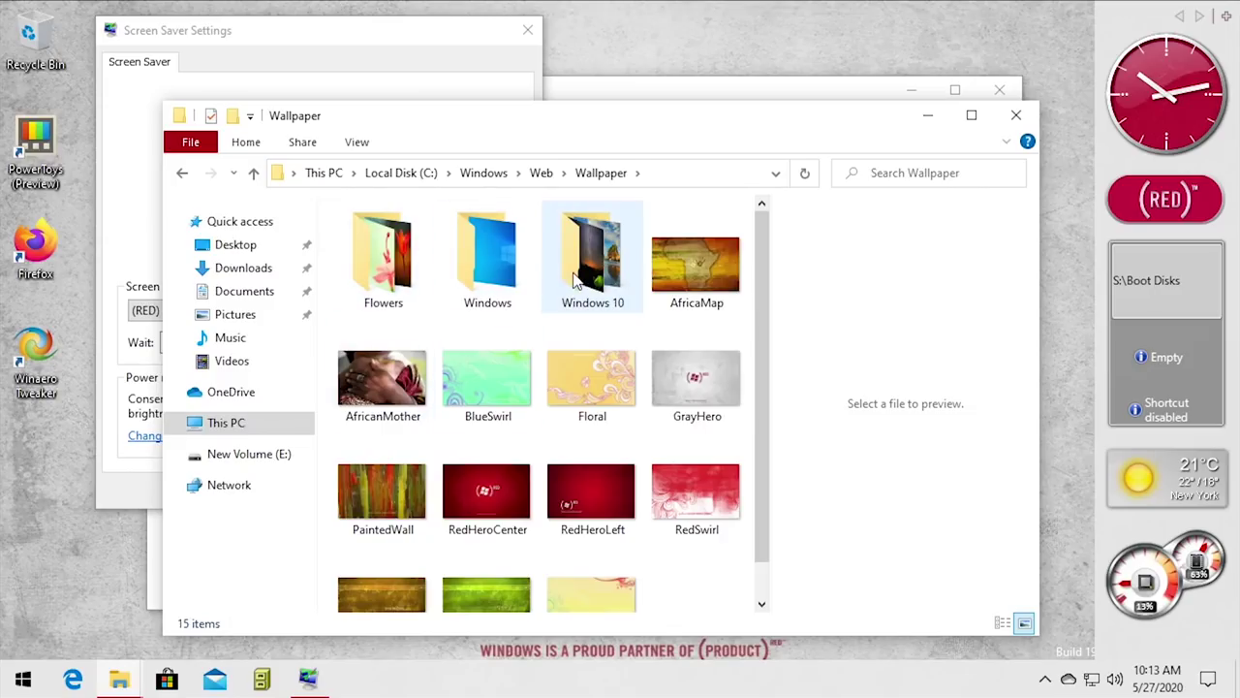
left_click(612, 263)
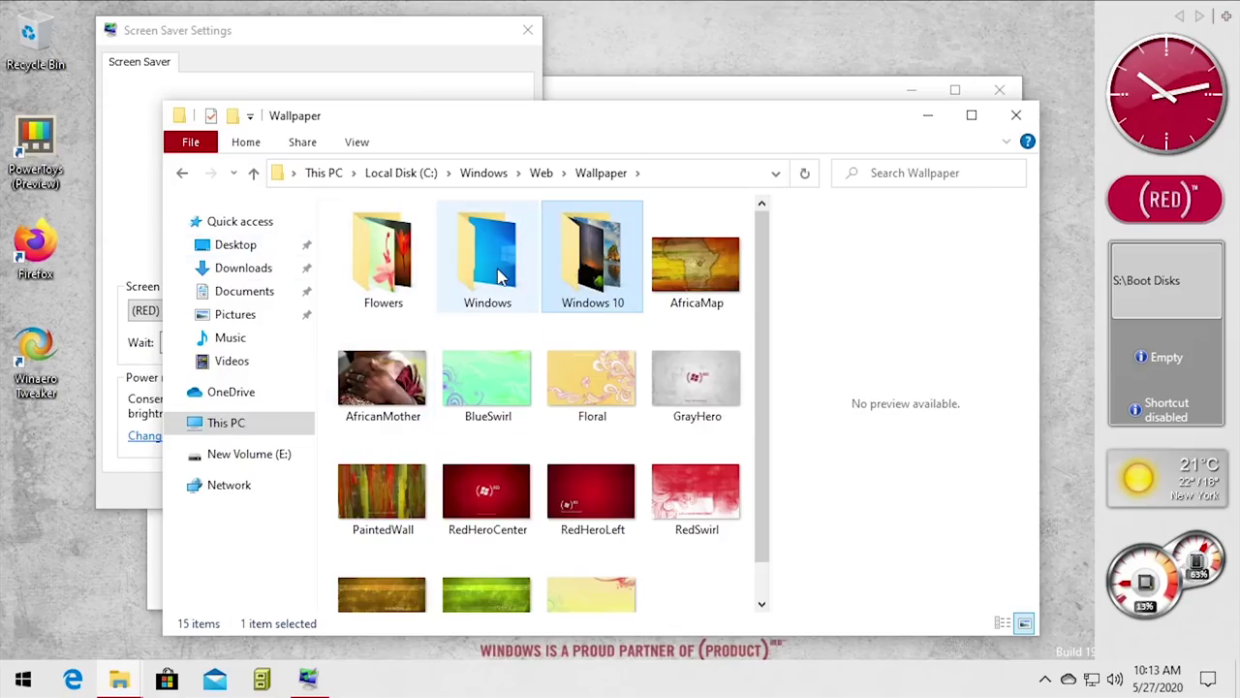
left_click(364, 247)
scroll(491, 329, "down", 1)
left_click_drag(694, 562, 349, 320)
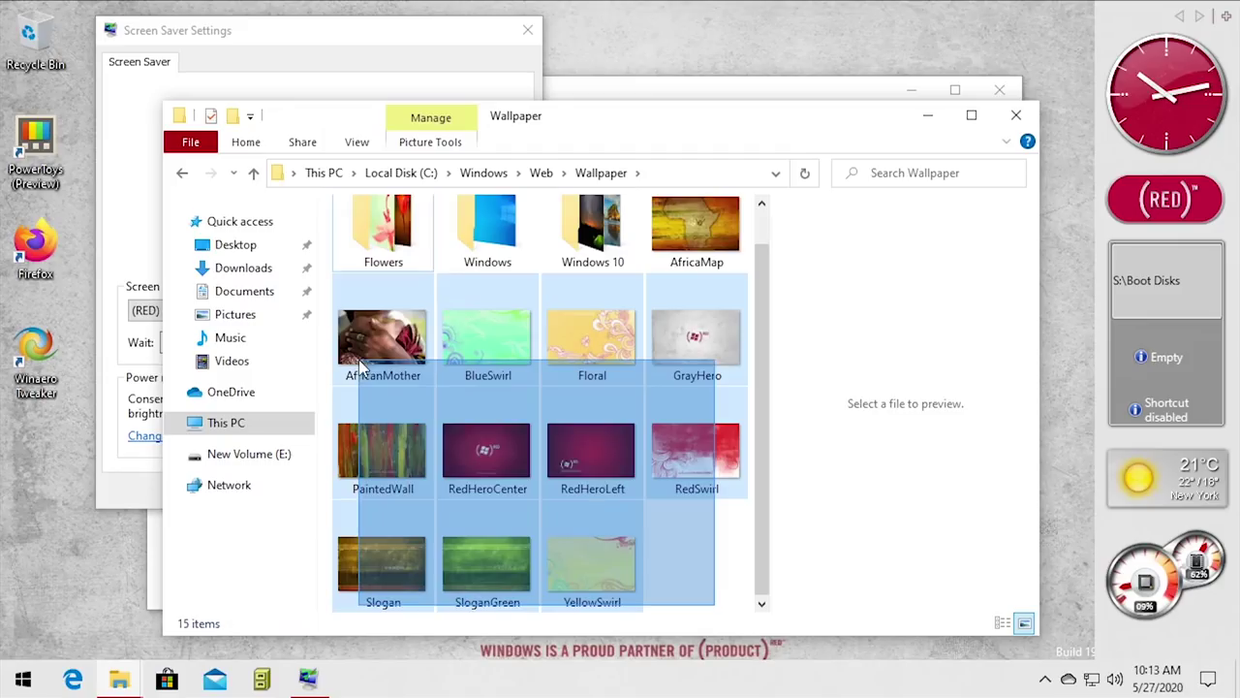
left_click(695, 228)
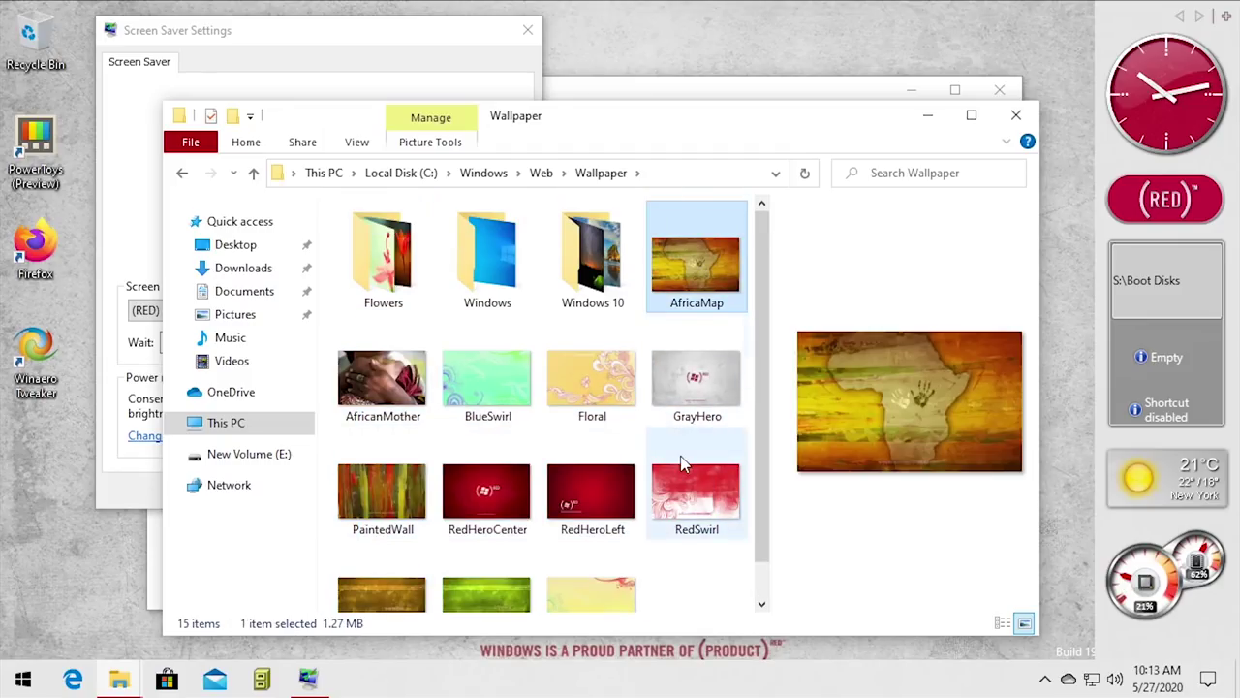
scroll(590, 417, "down", 1)
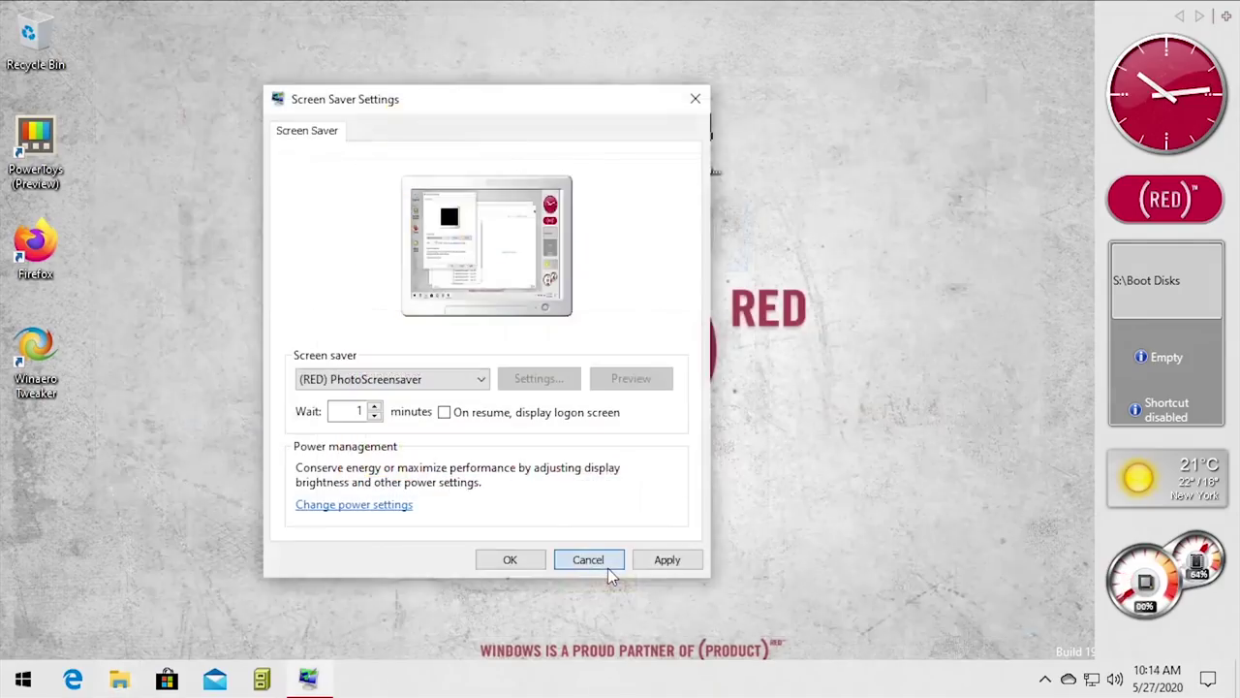
Leave the screen saver settings without saving the changes and return to the desktop.
left_click(587, 559)
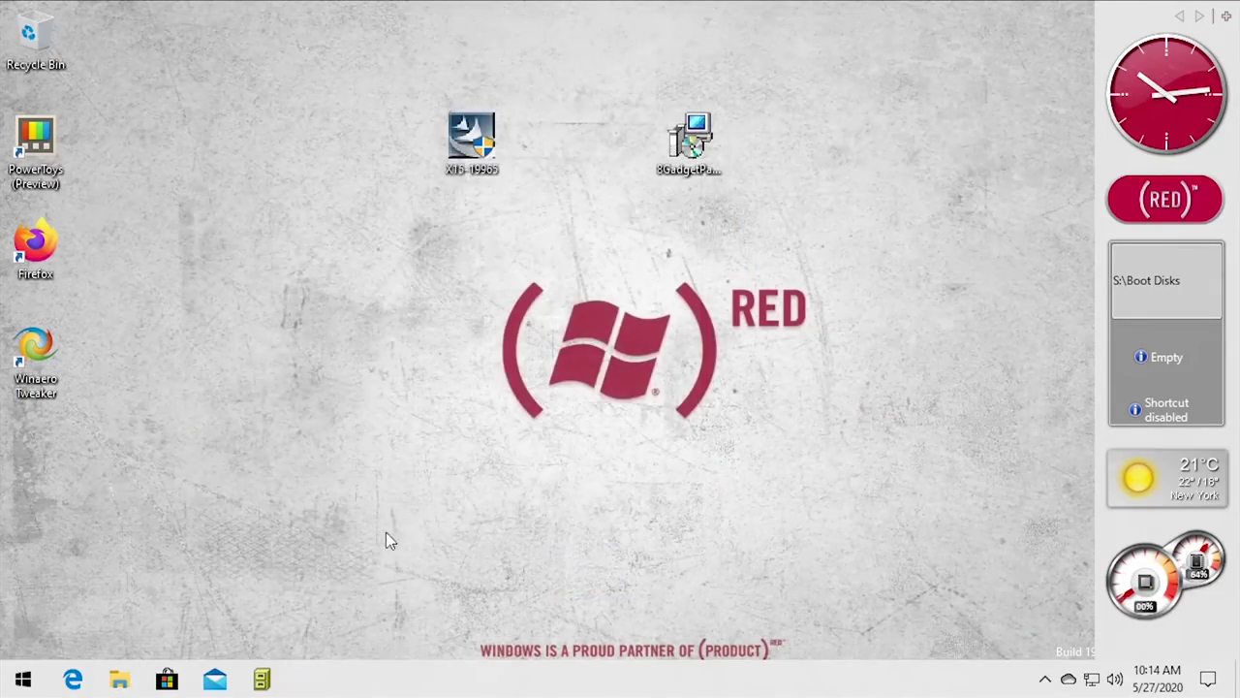
left_click_drag(380, 533, 938, 275)
left_click_drag(926, 173, 215, 483)
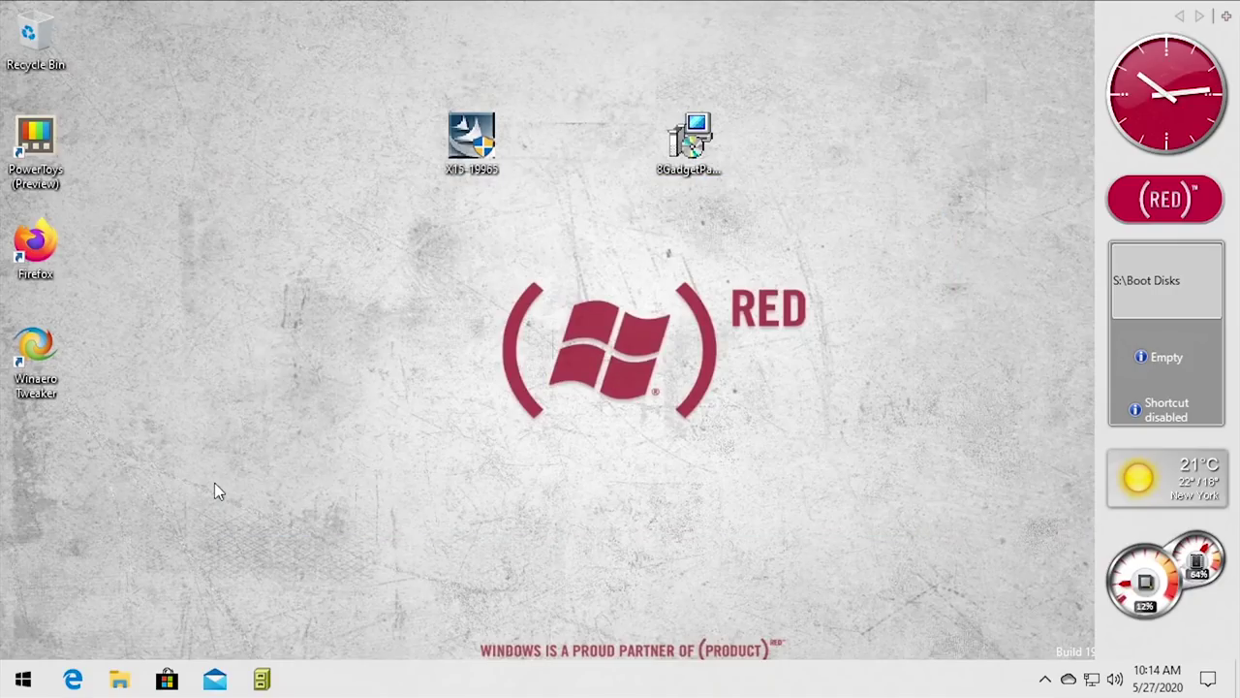